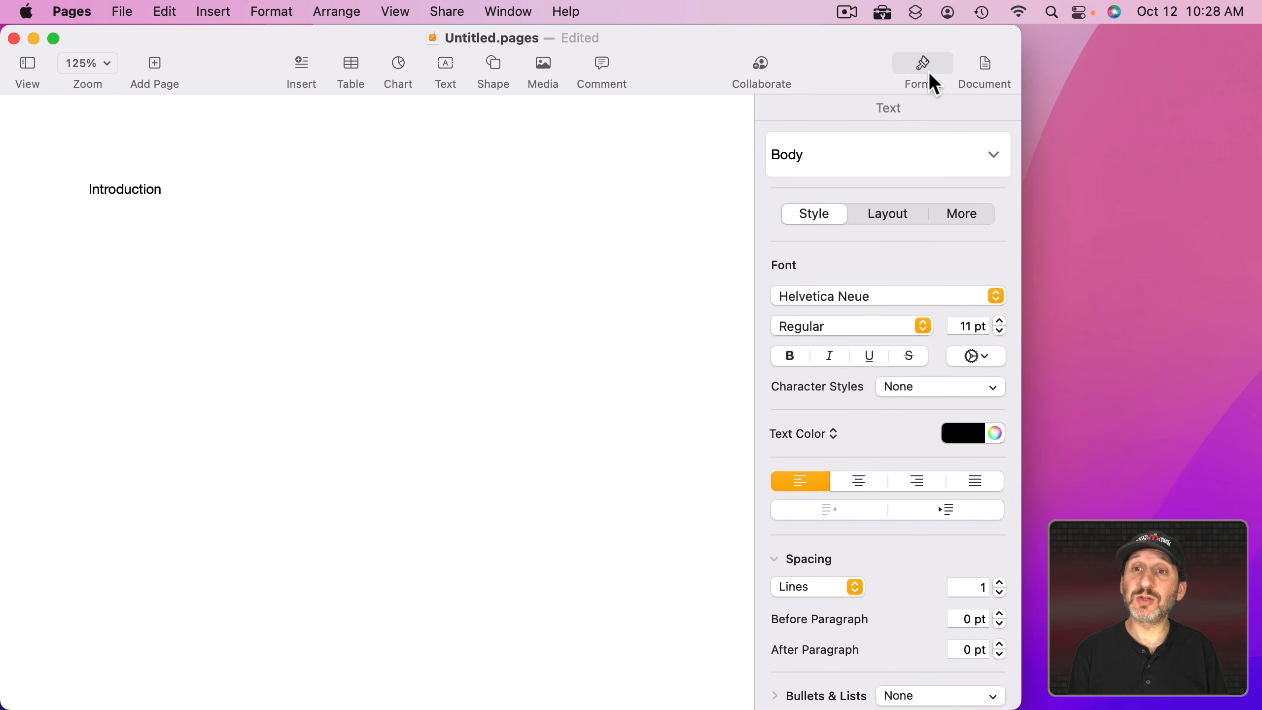
# Apply the Heading paragraph style to "Introduction" and add a body paragraph beneath it beginning "Est sed et ea reprehenderit distinctio quia ab molestias.".
pyautogui.click(923, 80)
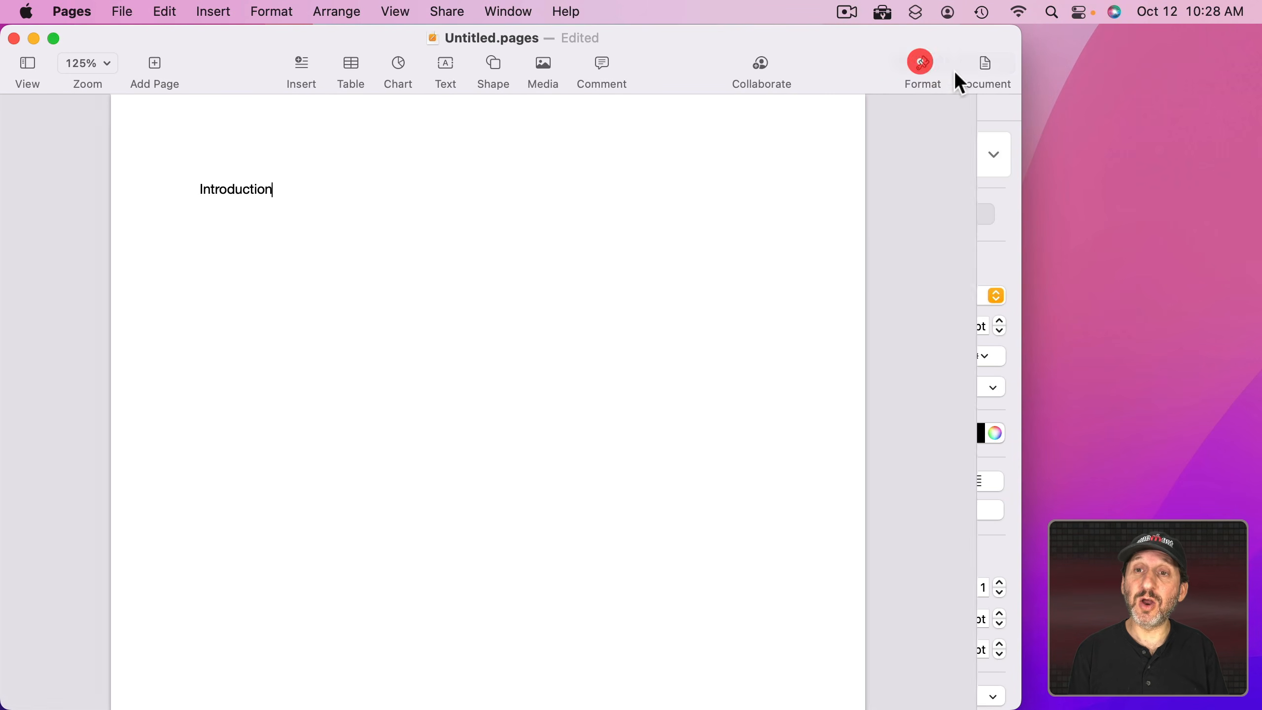
pyautogui.click(922, 68)
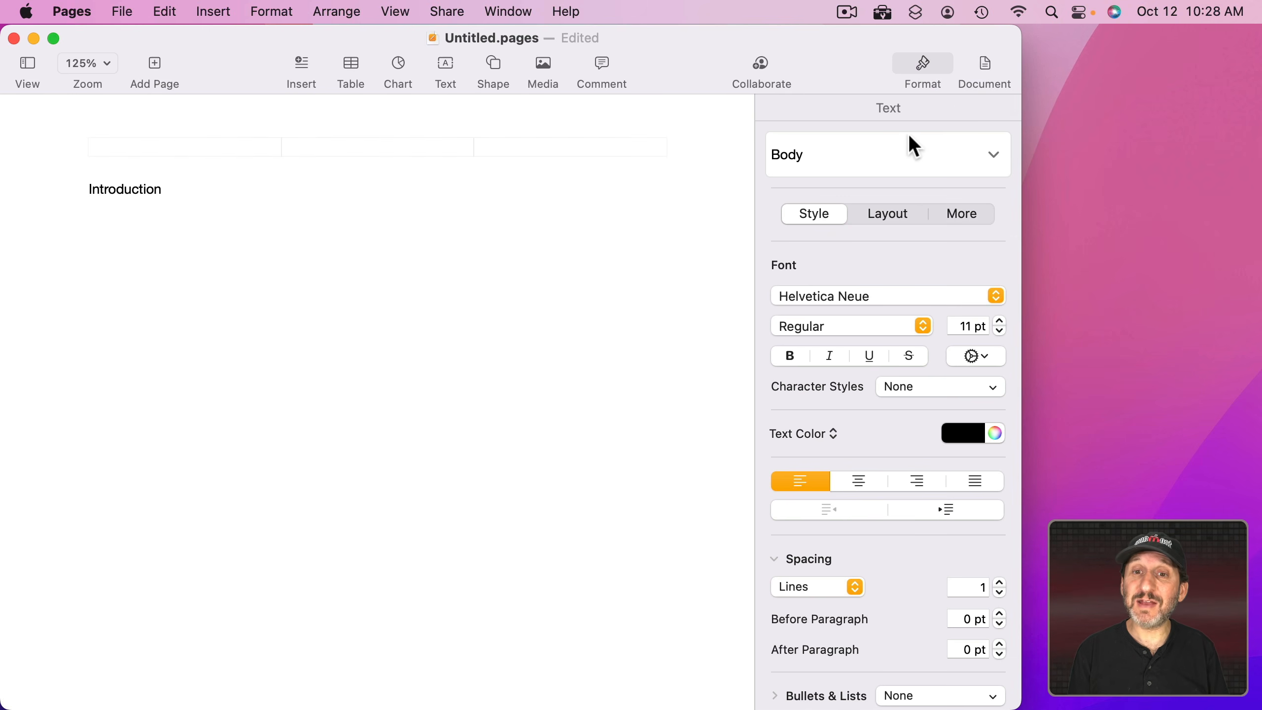
pyautogui.click(830, 153)
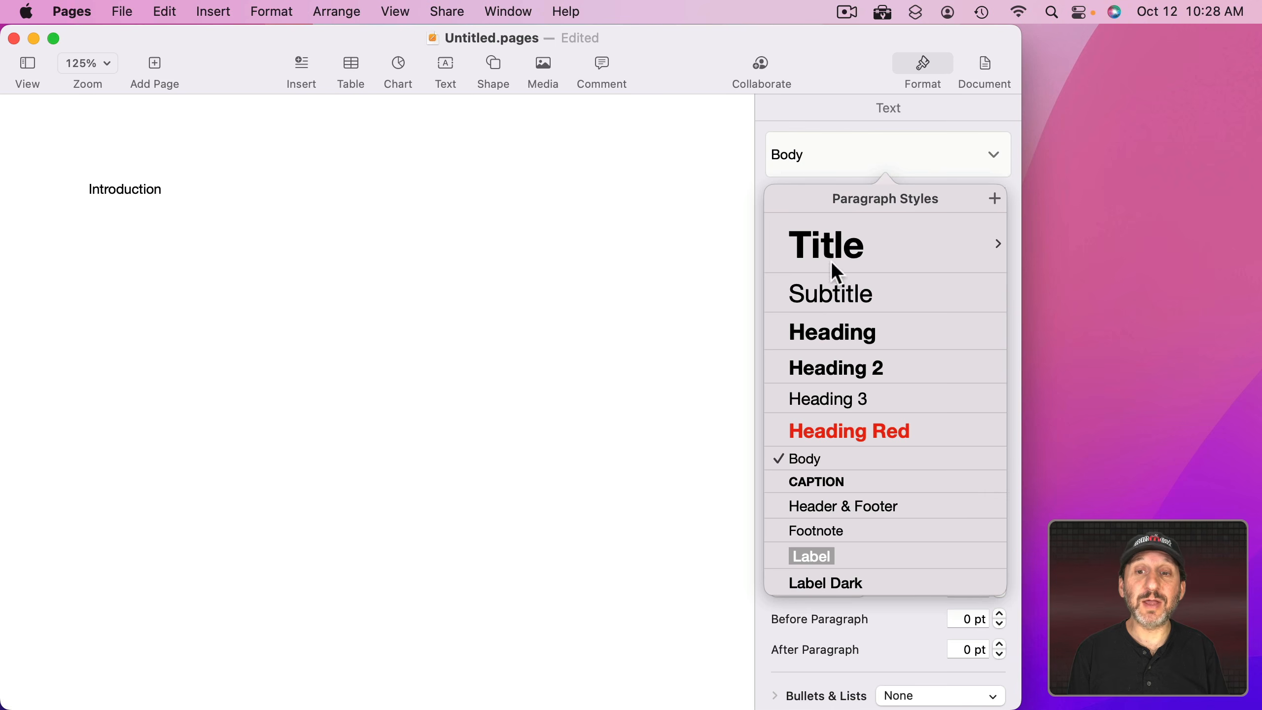
pyautogui.click(836, 344)
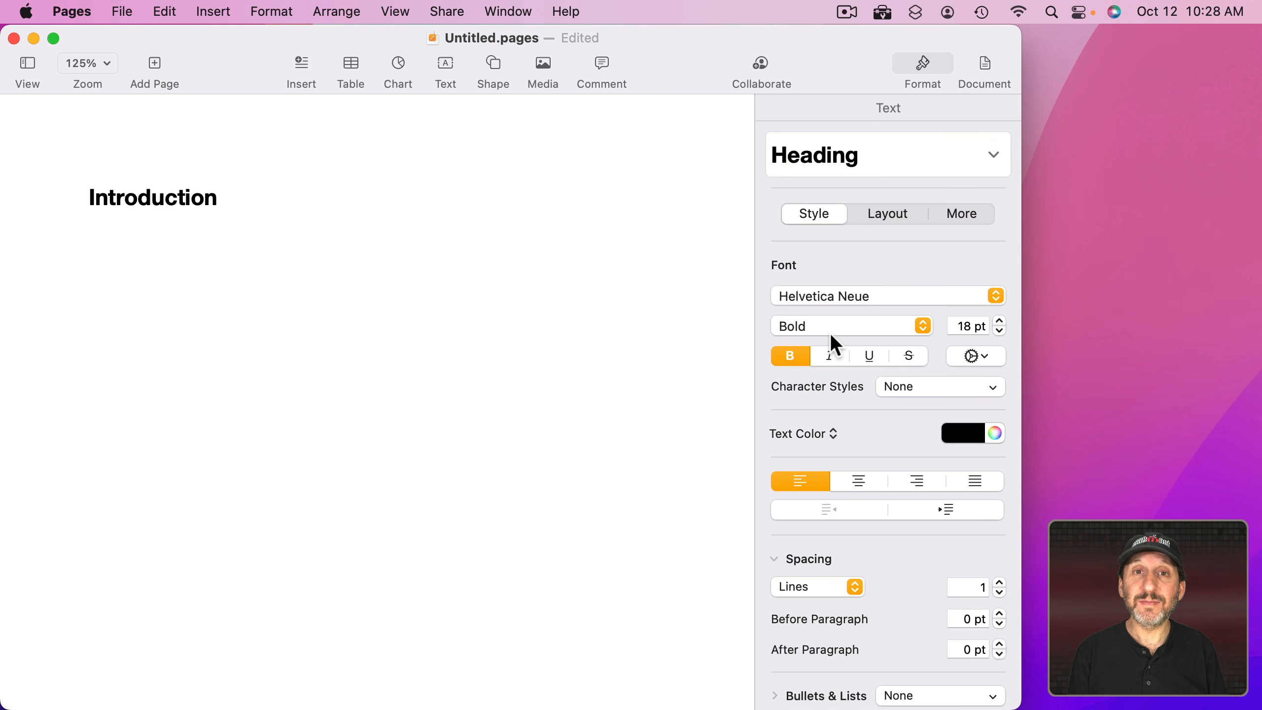
pyautogui.press('Return')
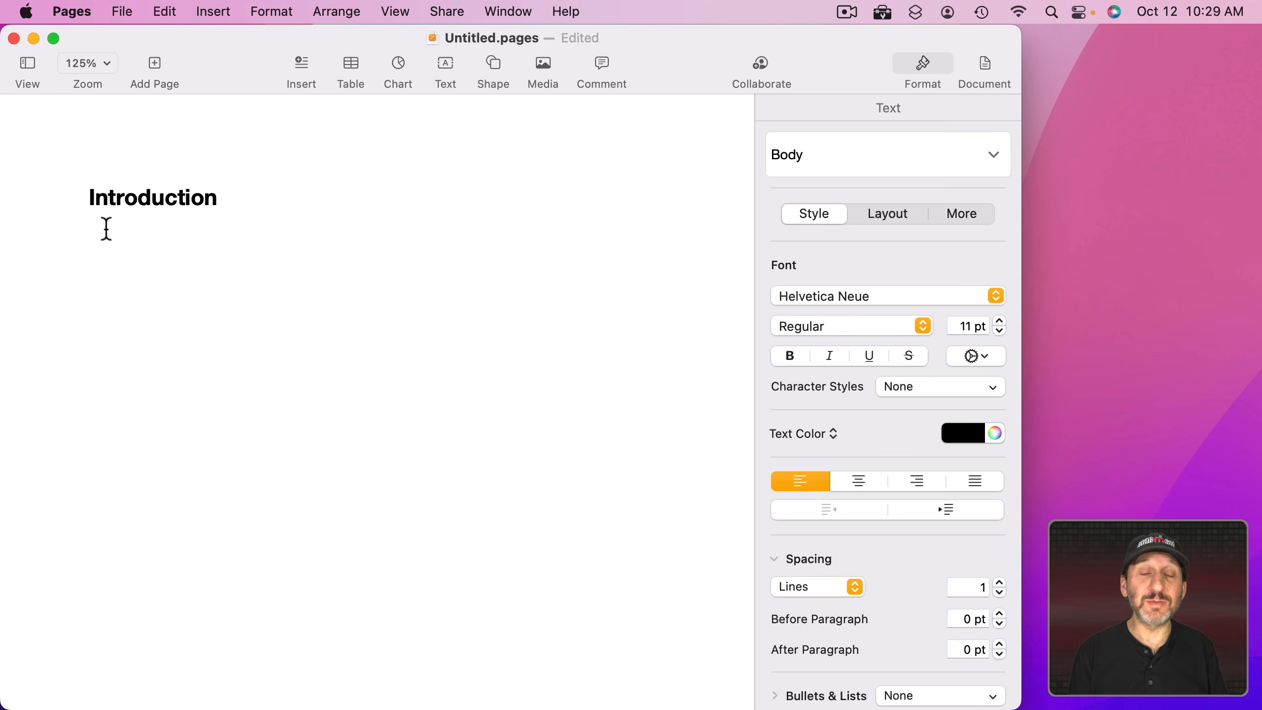
pyautogui.write('Est sed et ea reprehenderit distinctio quia ab molestias. Ipsum laboriosam cumque ea quia nesciunt reprehenderit veniam non. Et atque soluta assumenda et tempora dolorem vero. Mollitia molestias error facere aliquid aperiam.')
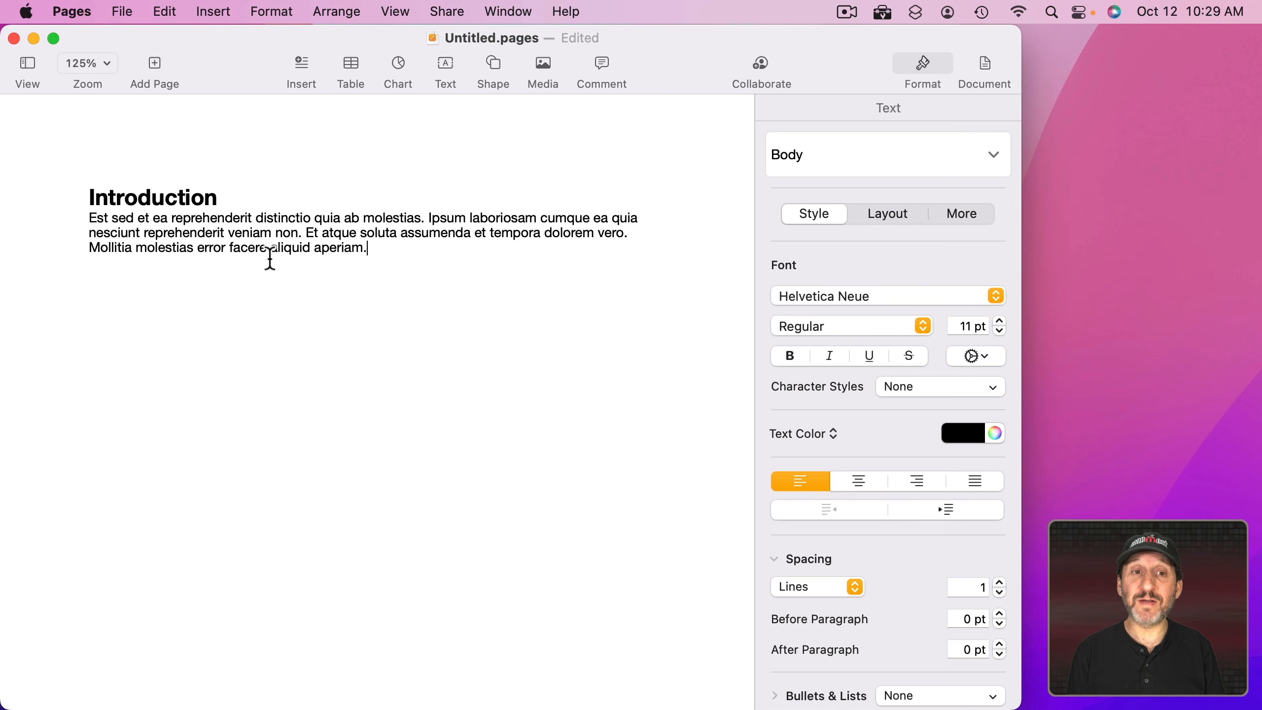
# Format the paragraph under "Introduction" in Georgia at 12 pt and update the Body style to match.
pyautogui.moveTo(367, 248); pyautogui.dragTo(81, 218)
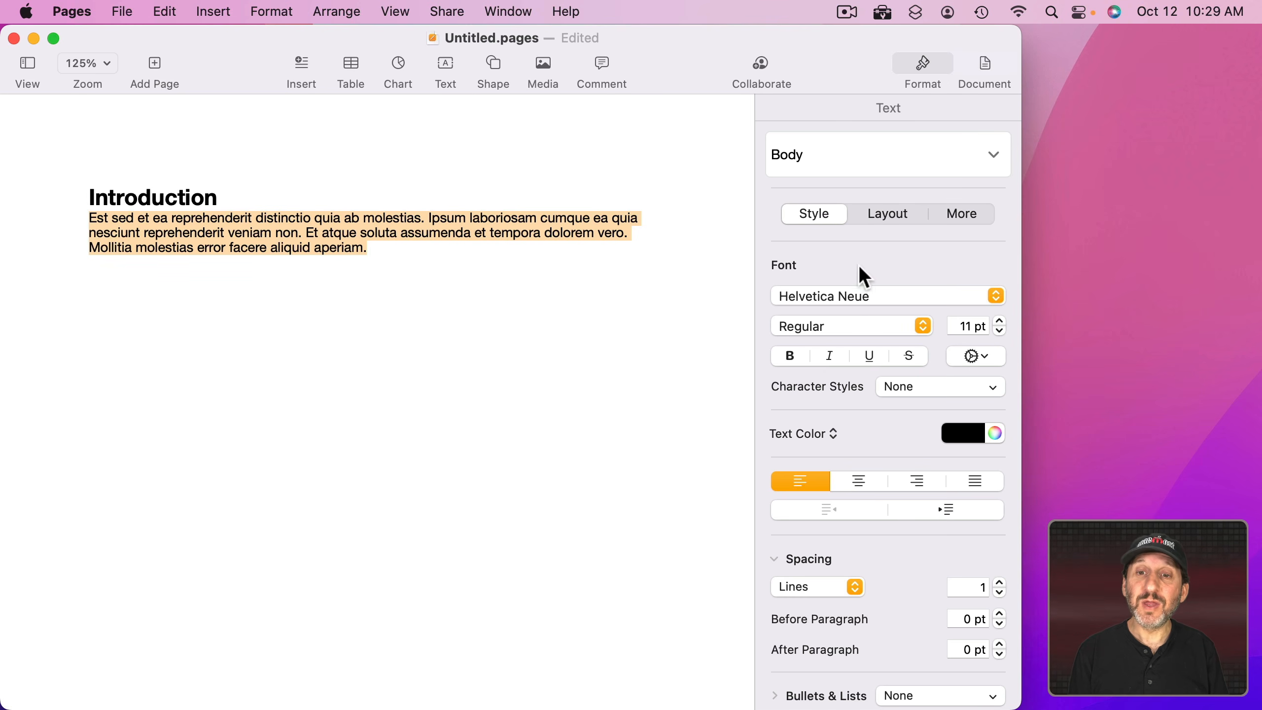
pyautogui.click(850, 294)
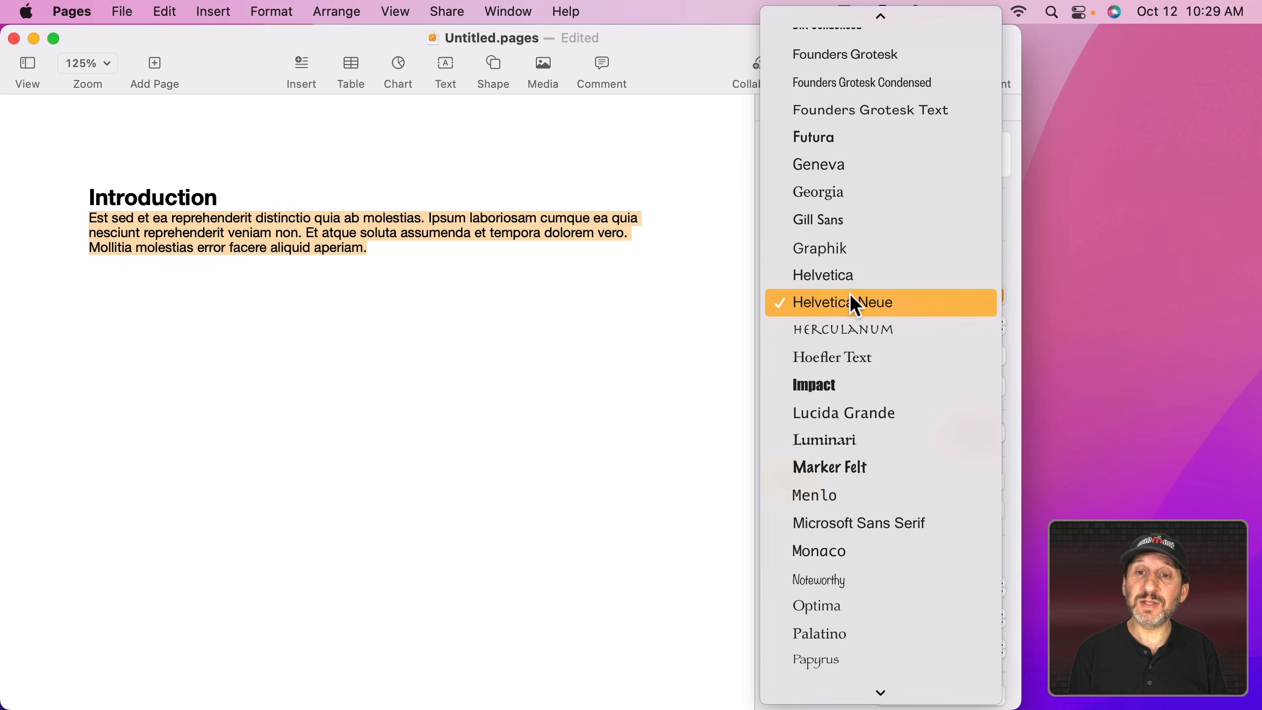
pyautogui.click(832, 194)
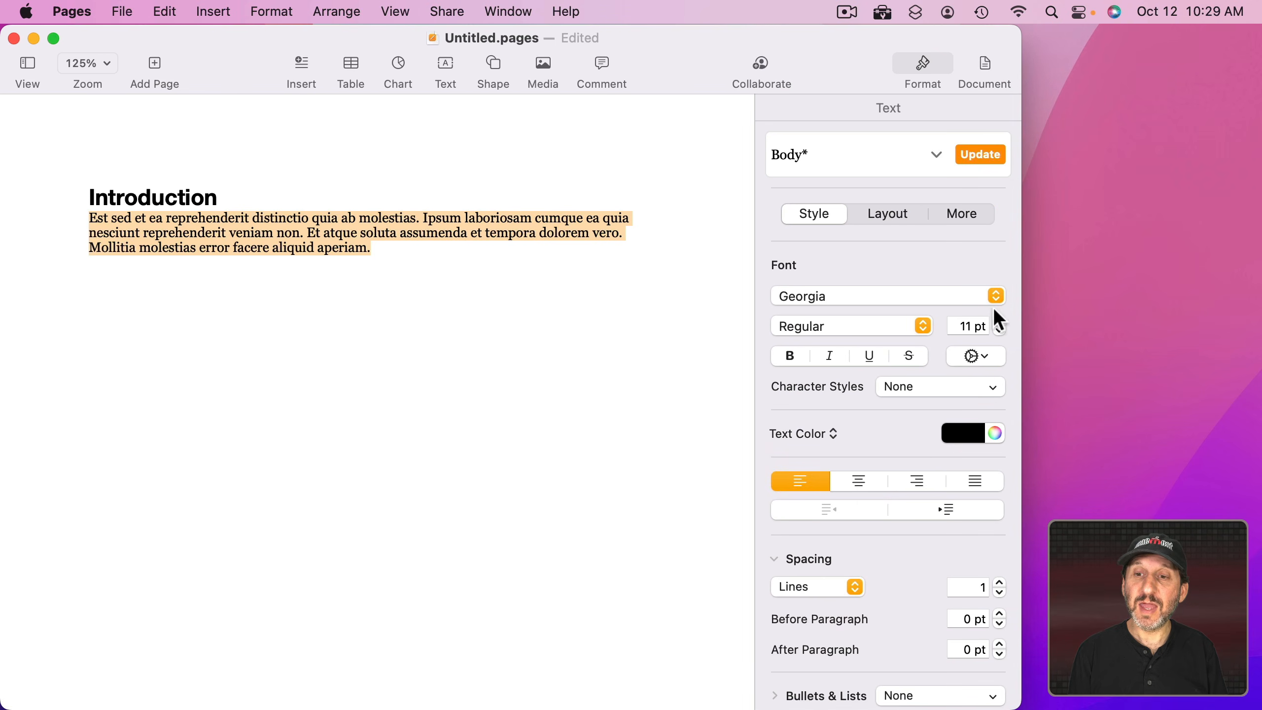
pyautogui.click(999, 321)
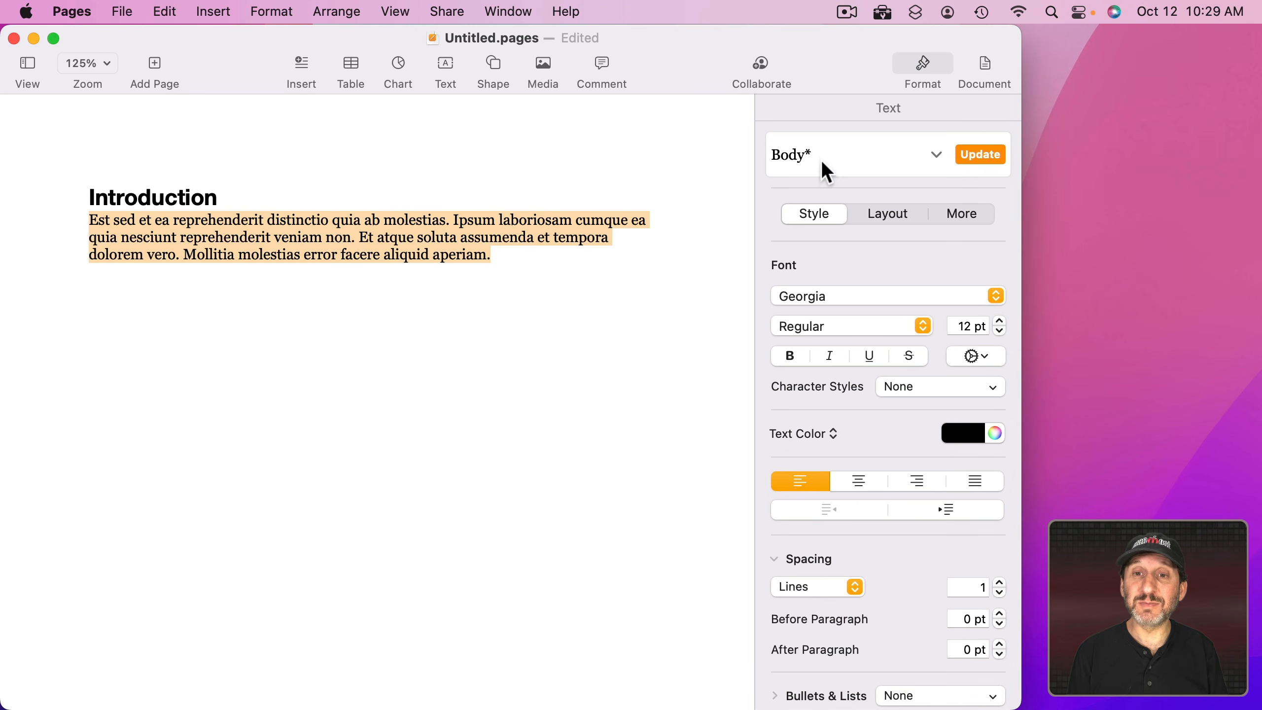
pyautogui.click(984, 156)
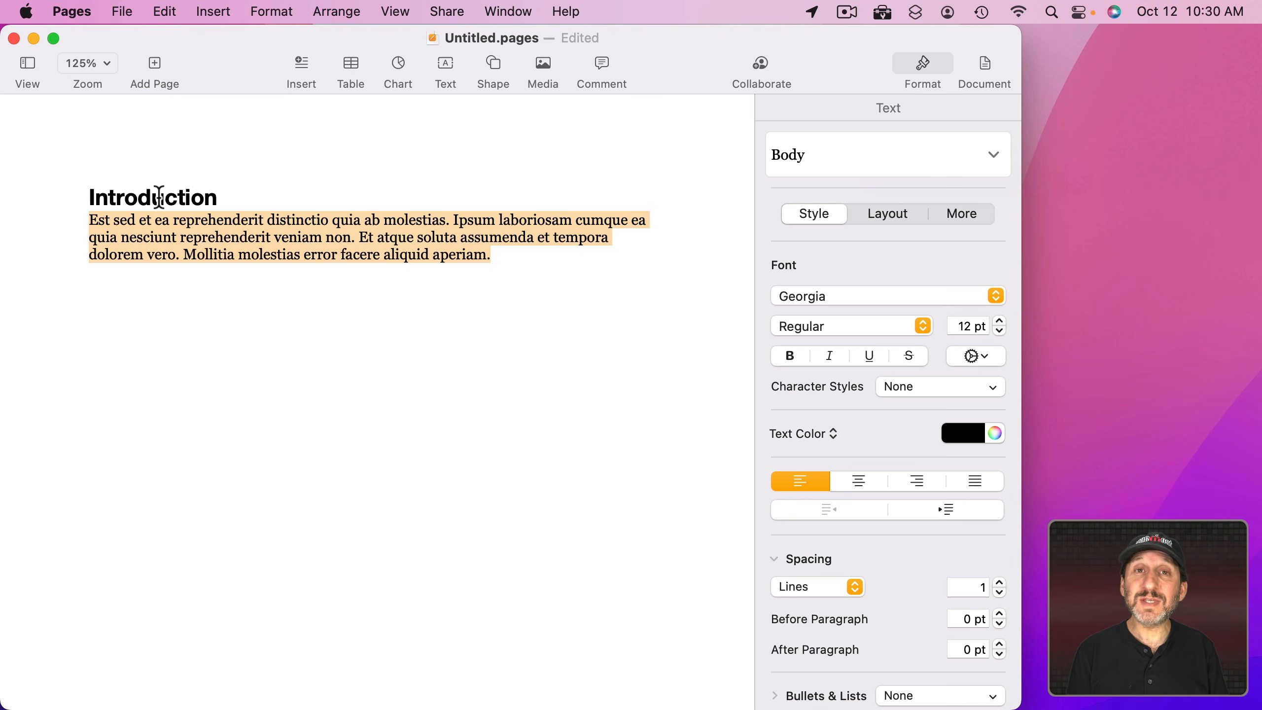
# Format the "Introduction" heading in Georgia at 20 pt and update the Heading style to match.
pyautogui.moveTo(253, 197); pyautogui.dragTo(57, 202)
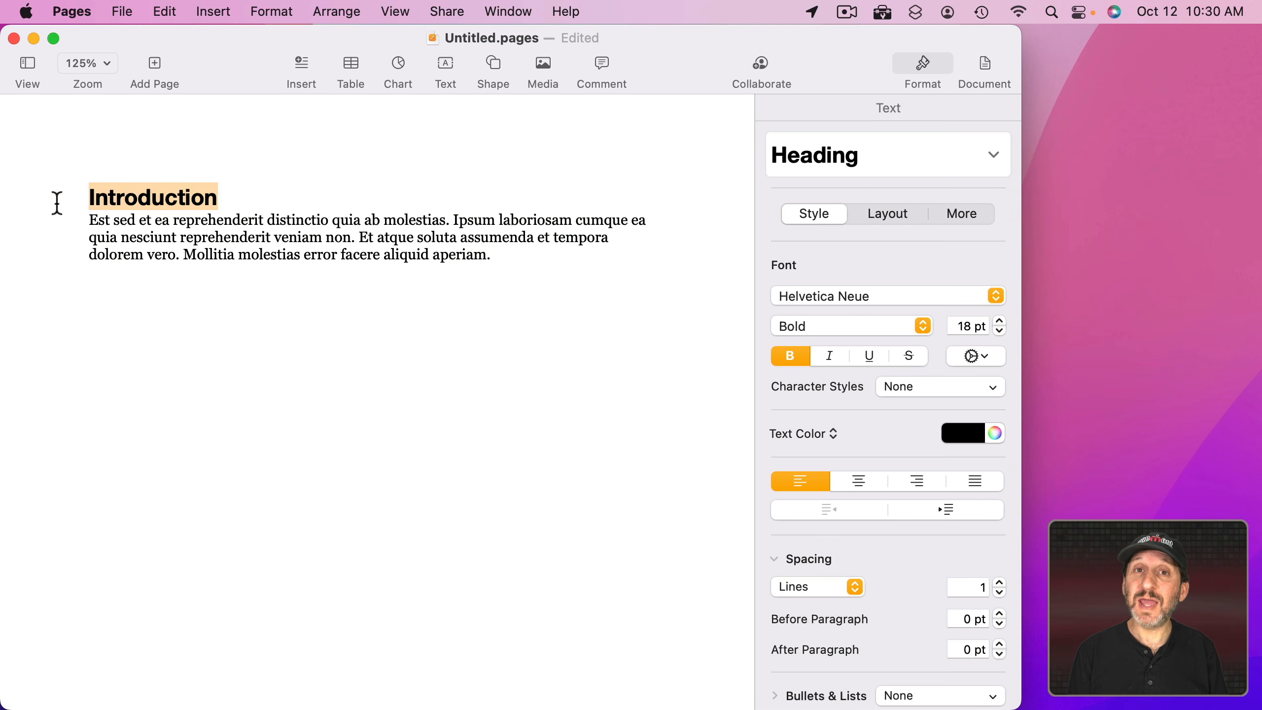
pyautogui.click(999, 320)
pyautogui.click(999, 321)
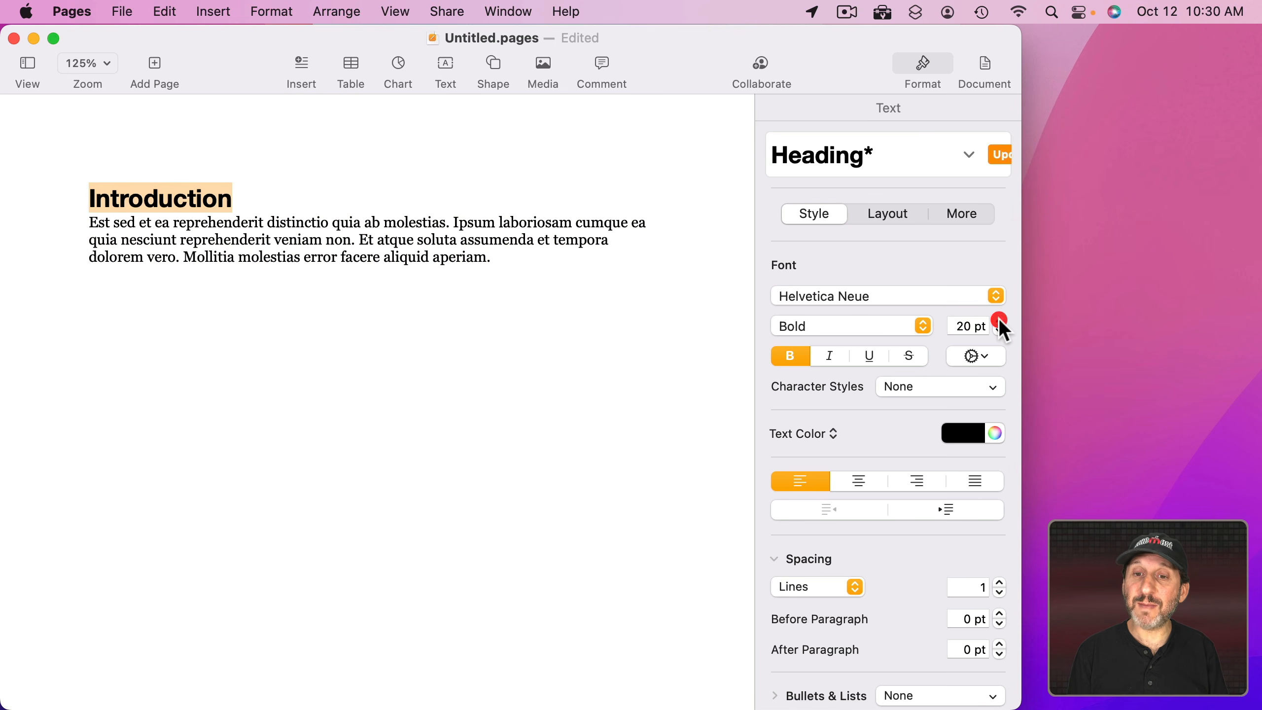
pyautogui.click(878, 298)
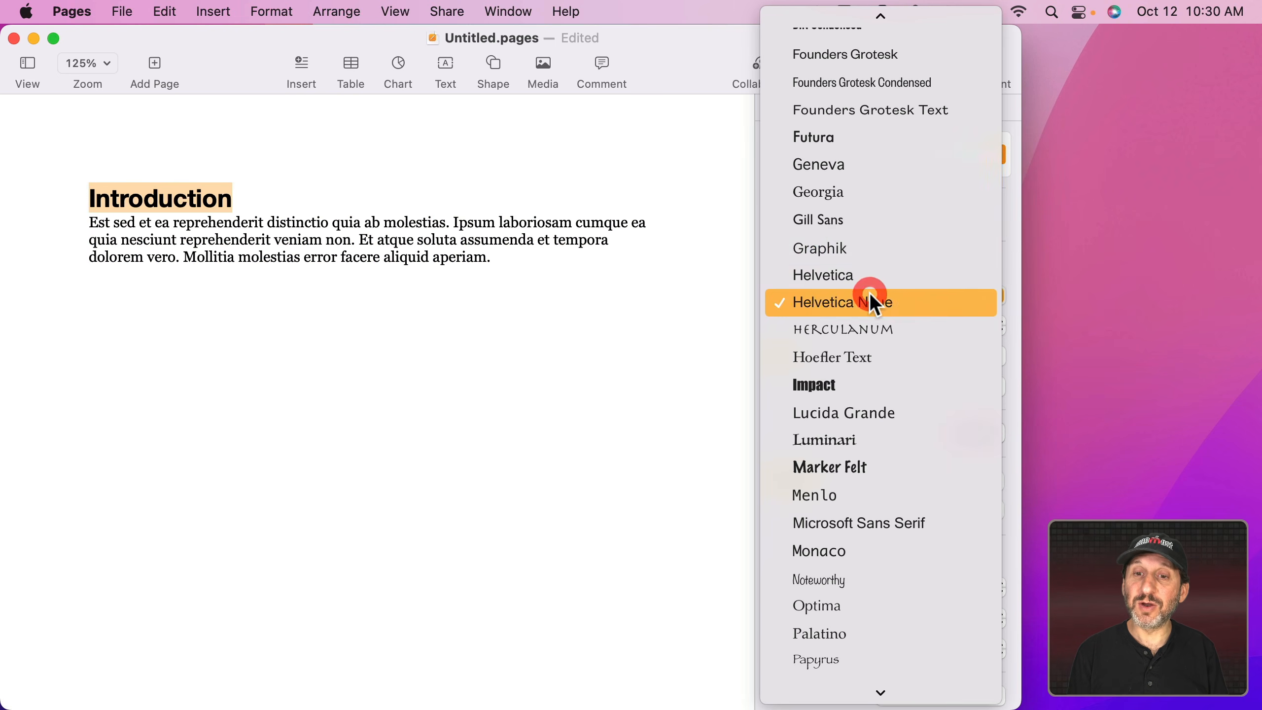
pyautogui.click(820, 191)
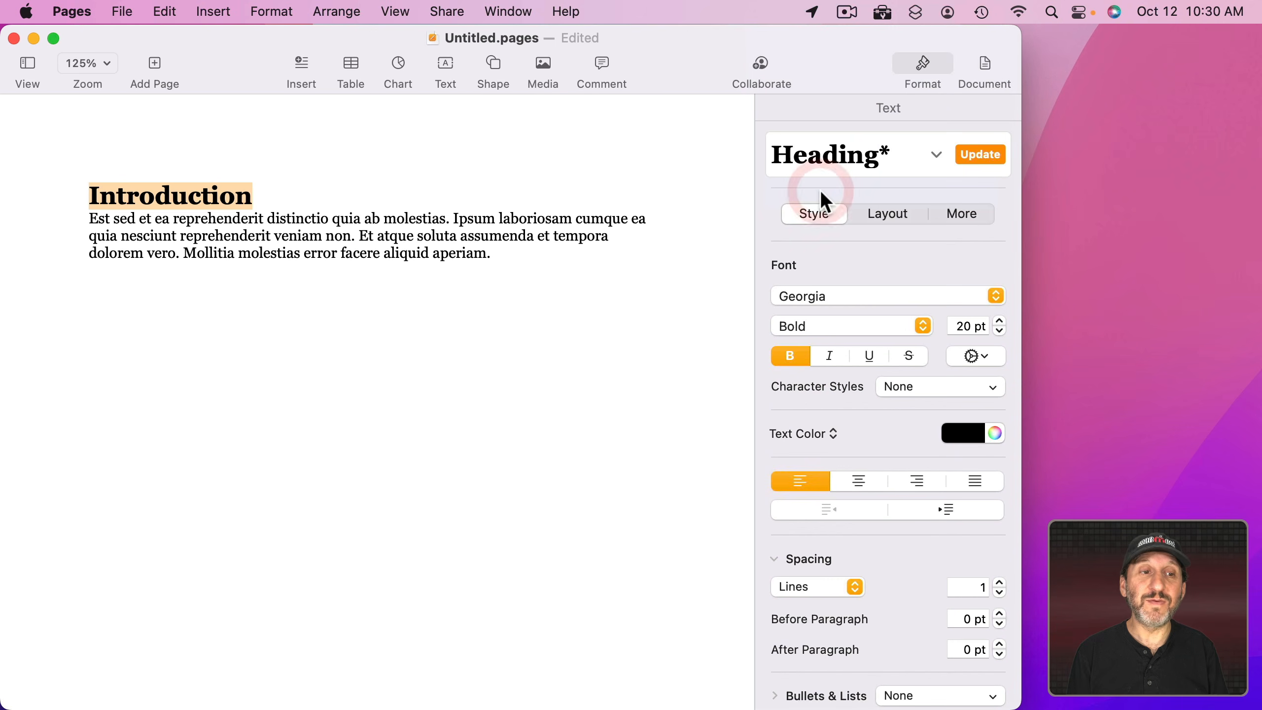
pyautogui.click(984, 149)
# Add "The Beginning" in Heading style at the document's end, followed by body text beginning "Non animi iure necessitatibus architecto facere et enim.".
pyautogui.press('super+Down')
pyautogui.press('Return')
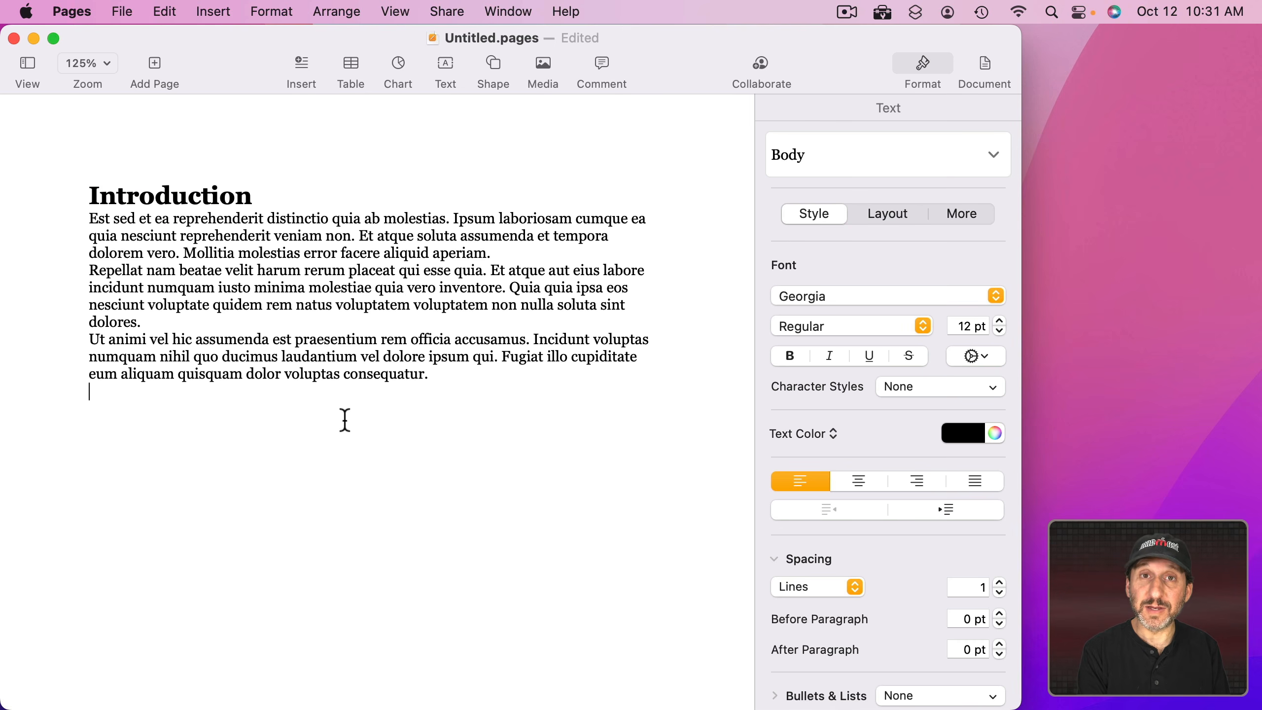
pyautogui.write('The Beginning')
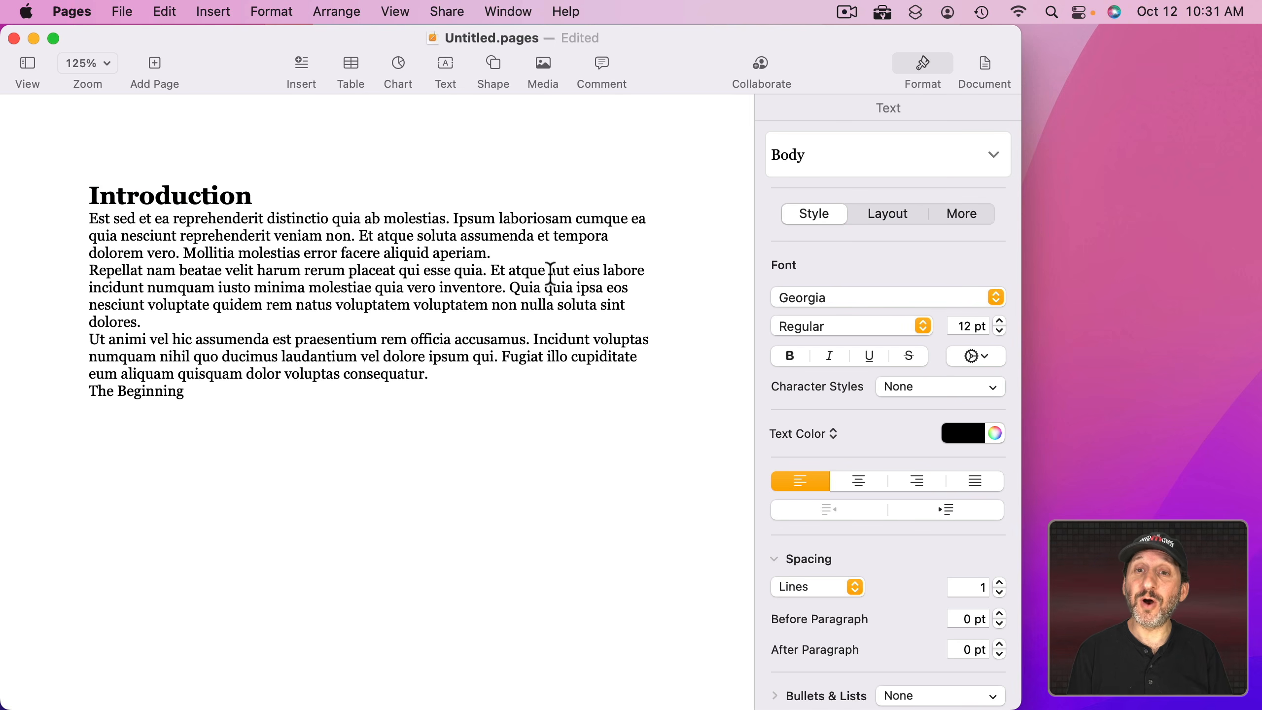
pyautogui.click(783, 152)
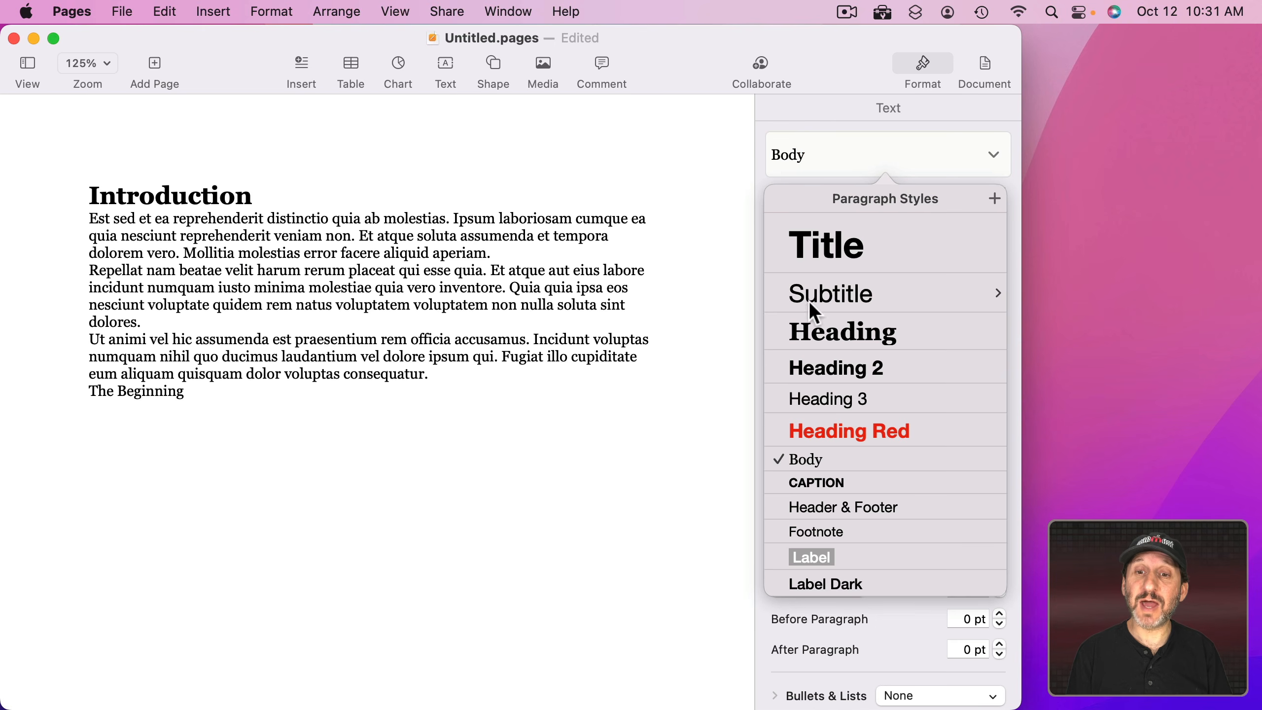
pyautogui.click(816, 331)
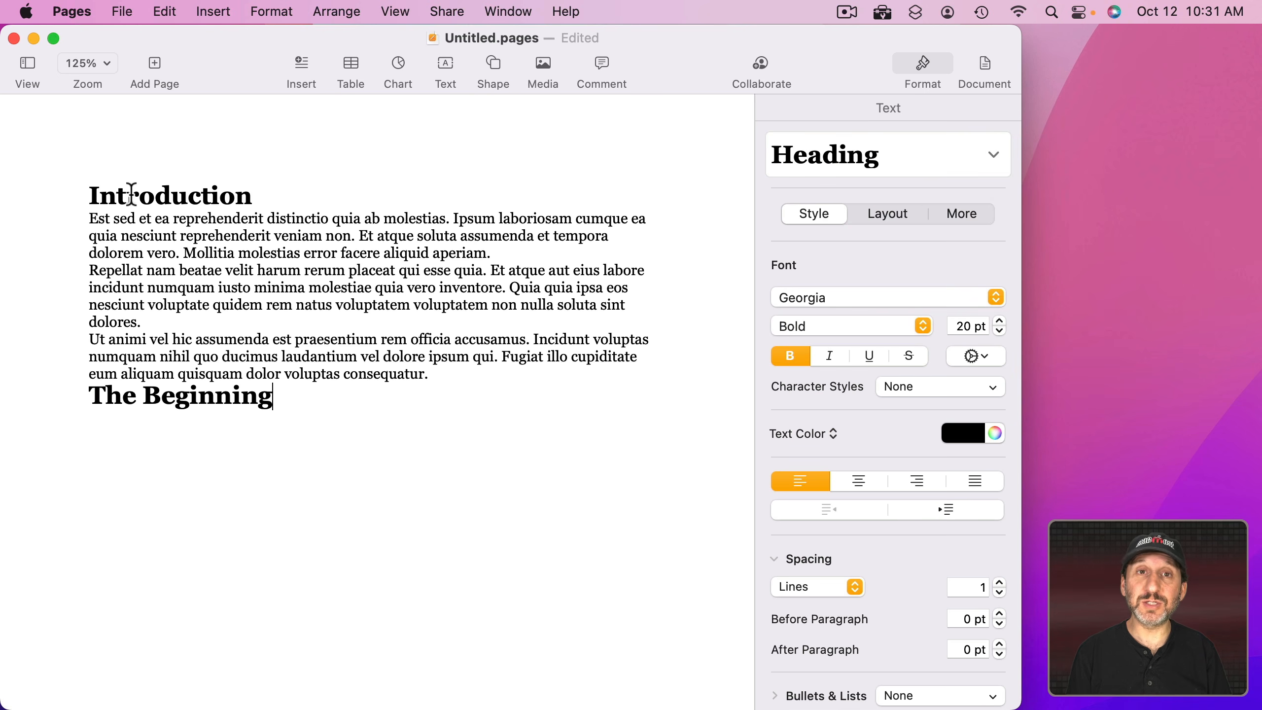
pyautogui.press('Return')
pyautogui.write('Non animi iure necessitatibus architecto facere et enim. Dignissimos repudiandae reprehenderit consequatur eos et reprehenderit vel nulla ut qui explicabo voluptas adipisci. Aut cum ut et rerum molestiae illo. Impedit qui illum vitae et dolor. Est rerum tempore velit aut ut quibusdam et consequatur aspernatur ut sint unde quia id molestias. Modi omnis ut odio a in recusandae nisi eaque expedita laboriosam adipisci est. Incidunt tempore magnam aut reprehenderit omnis neque. Dignissimos ipsum rerum aut modi adipisci possimus et ullam laudantium fugiat est ut.')
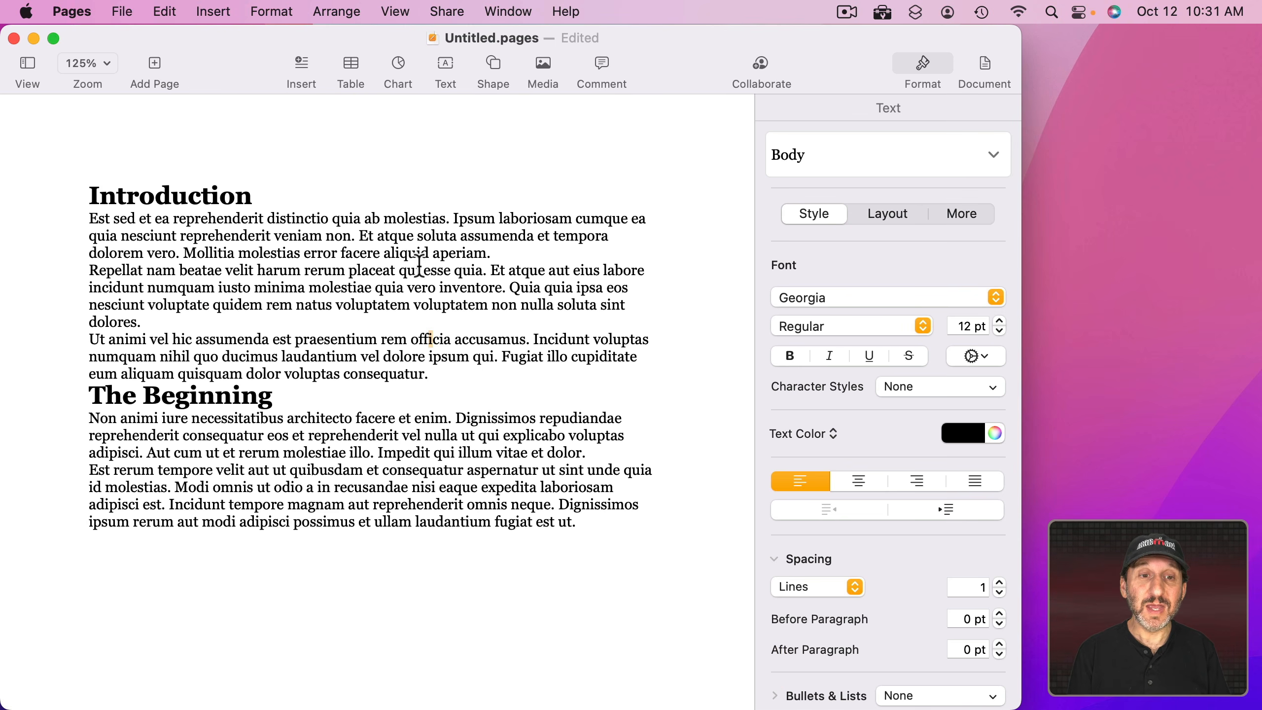
# Set the first paragraph under "Introduction" to 13 pt and update the Body style throughout the document.
pyautogui.moveTo(505, 253); pyautogui.dragTo(47, 218)
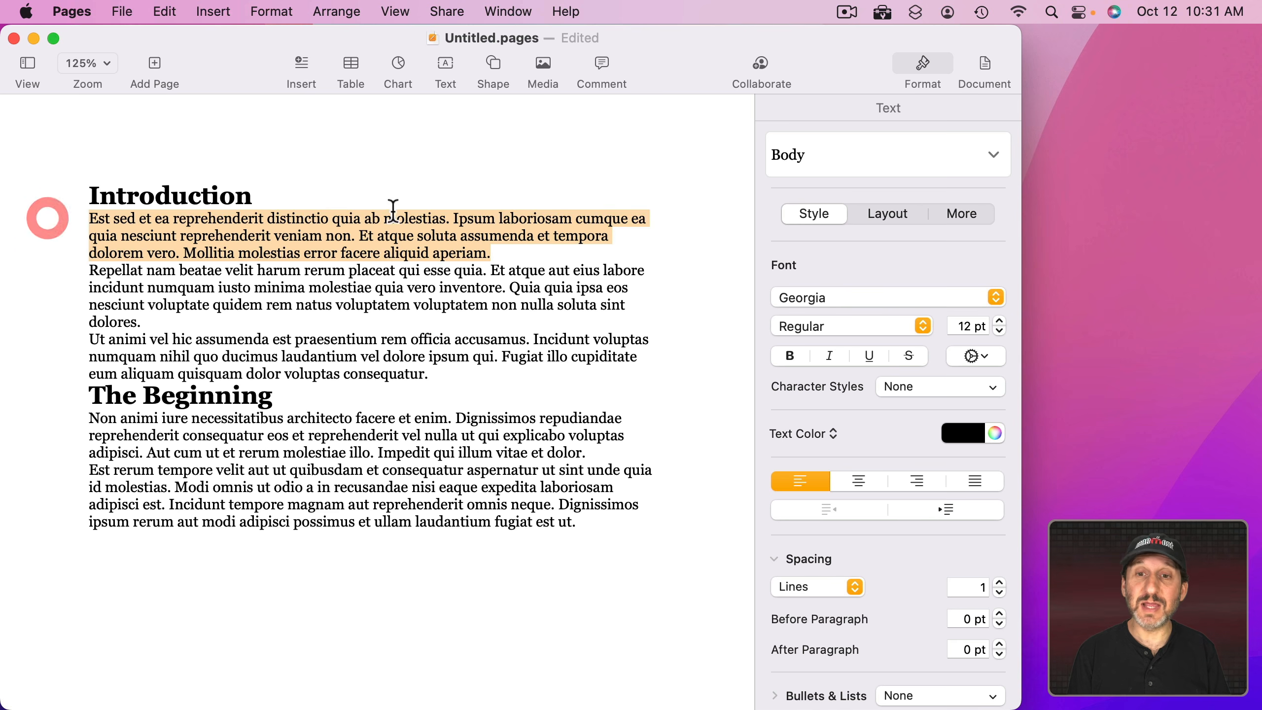
pyautogui.click(1000, 322)
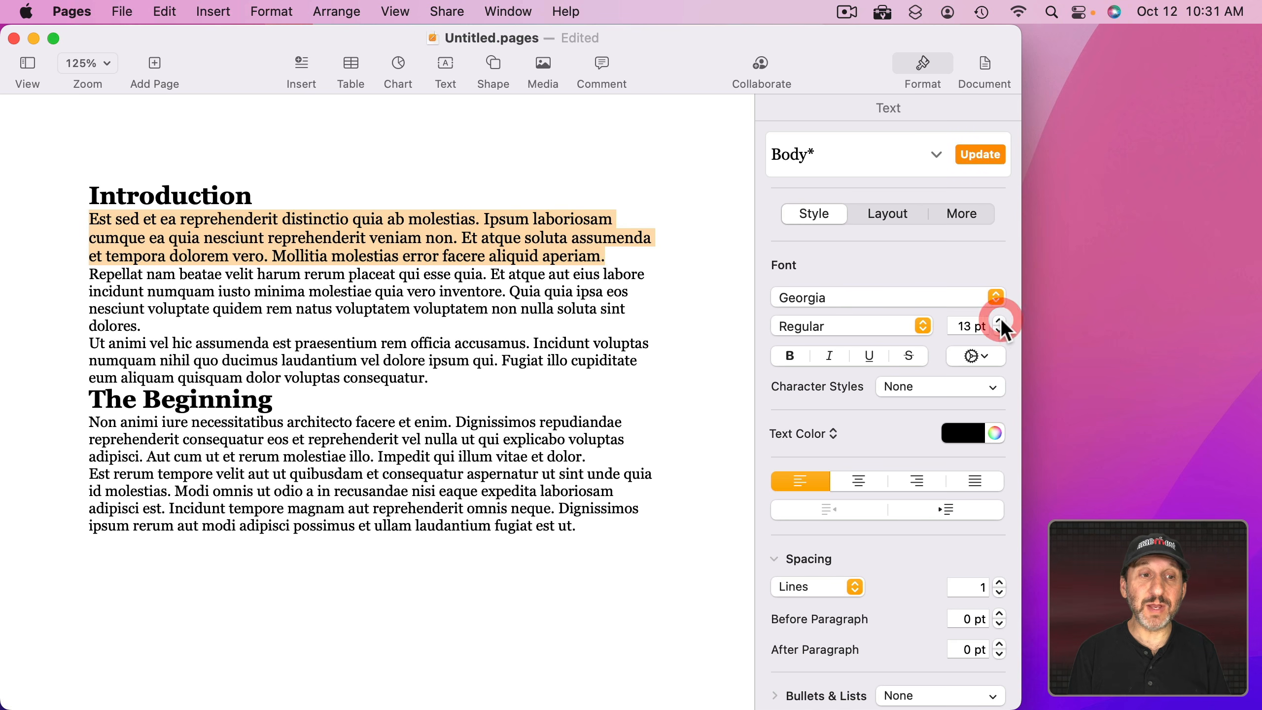
pyautogui.click(984, 153)
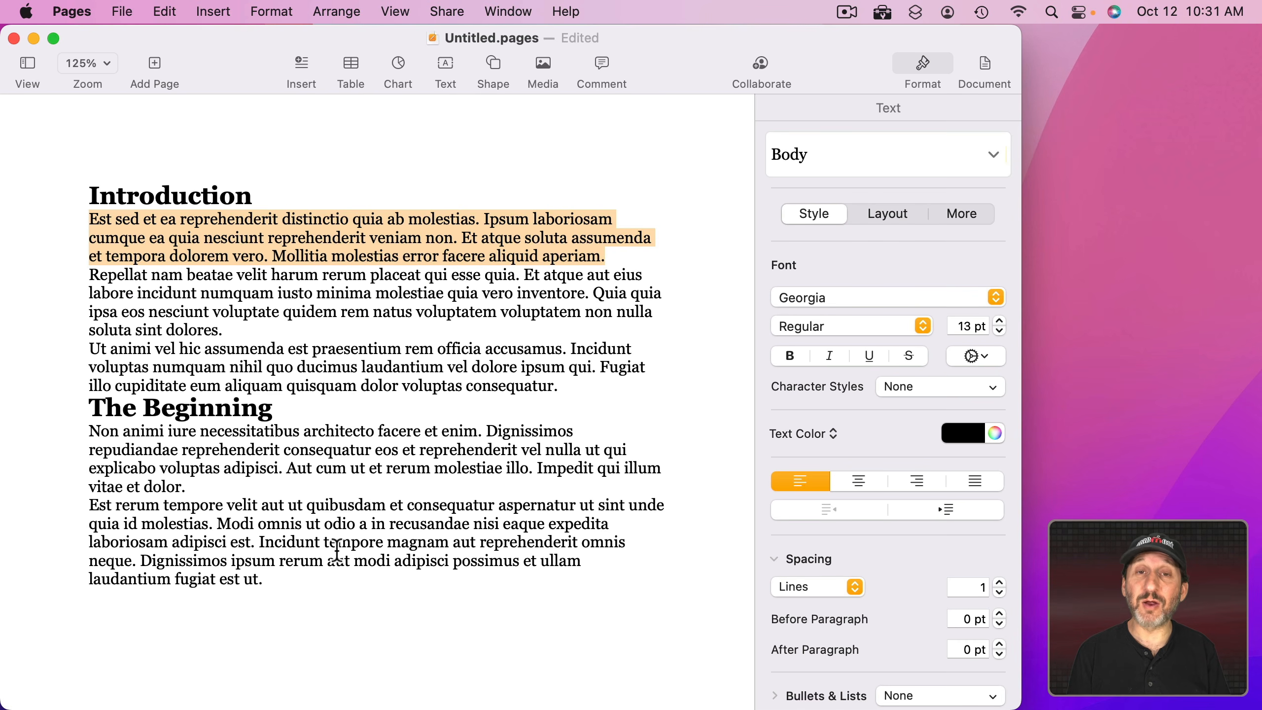
# Set the "Introduction" heading to 22 pt in dark blue and update the Heading style to match.
pyautogui.moveTo(262, 195); pyautogui.dragTo(72, 194)
pyautogui.click(999, 320)
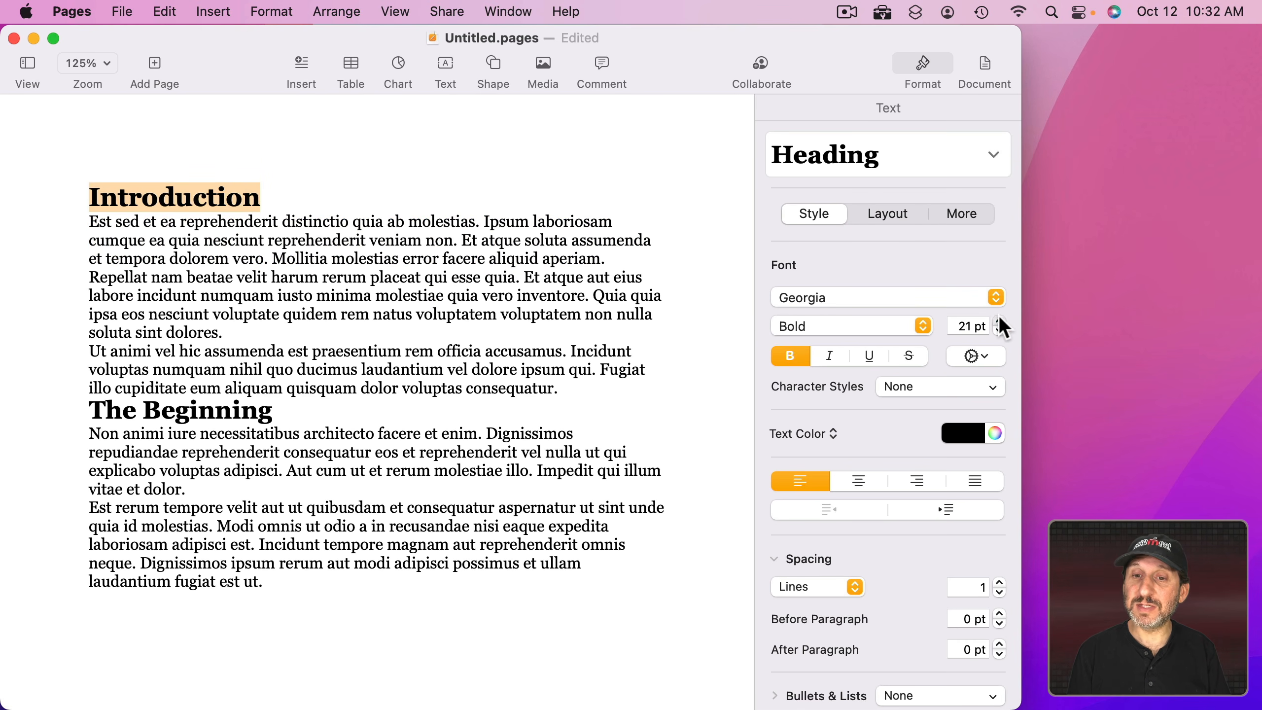
pyautogui.click(999, 320)
pyautogui.click(969, 430)
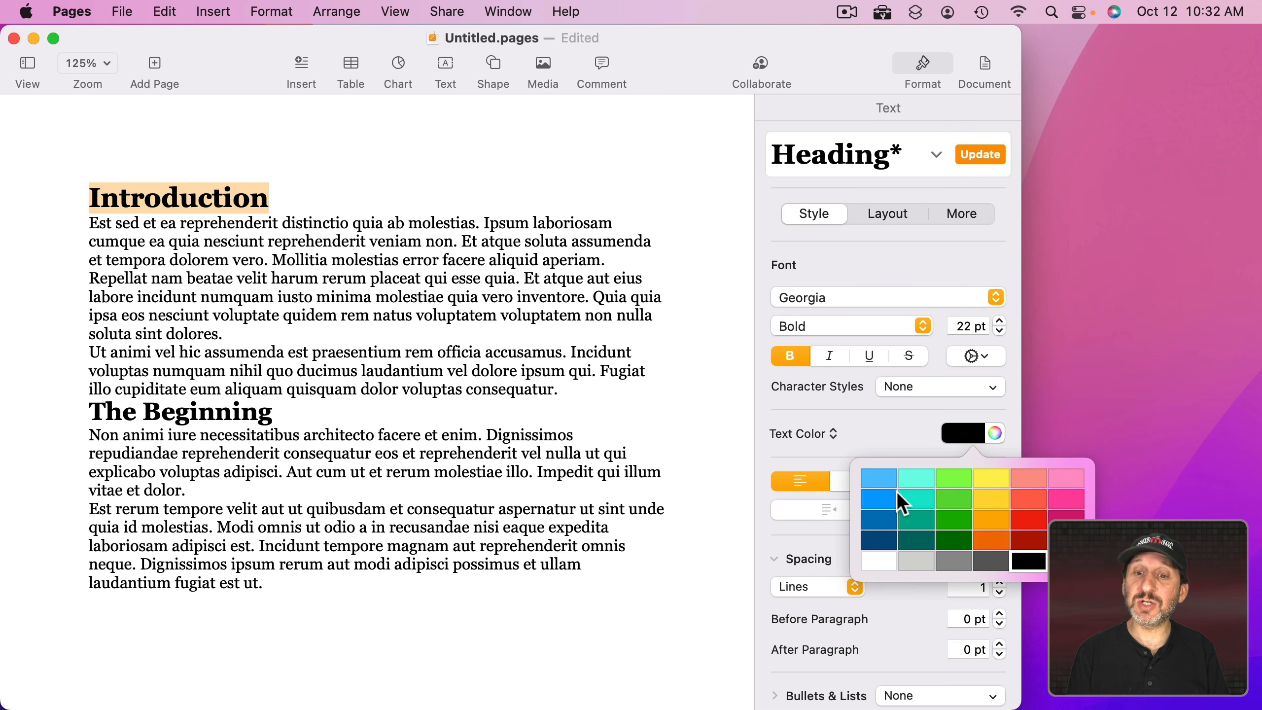
pyautogui.click(881, 519)
pyautogui.click(980, 155)
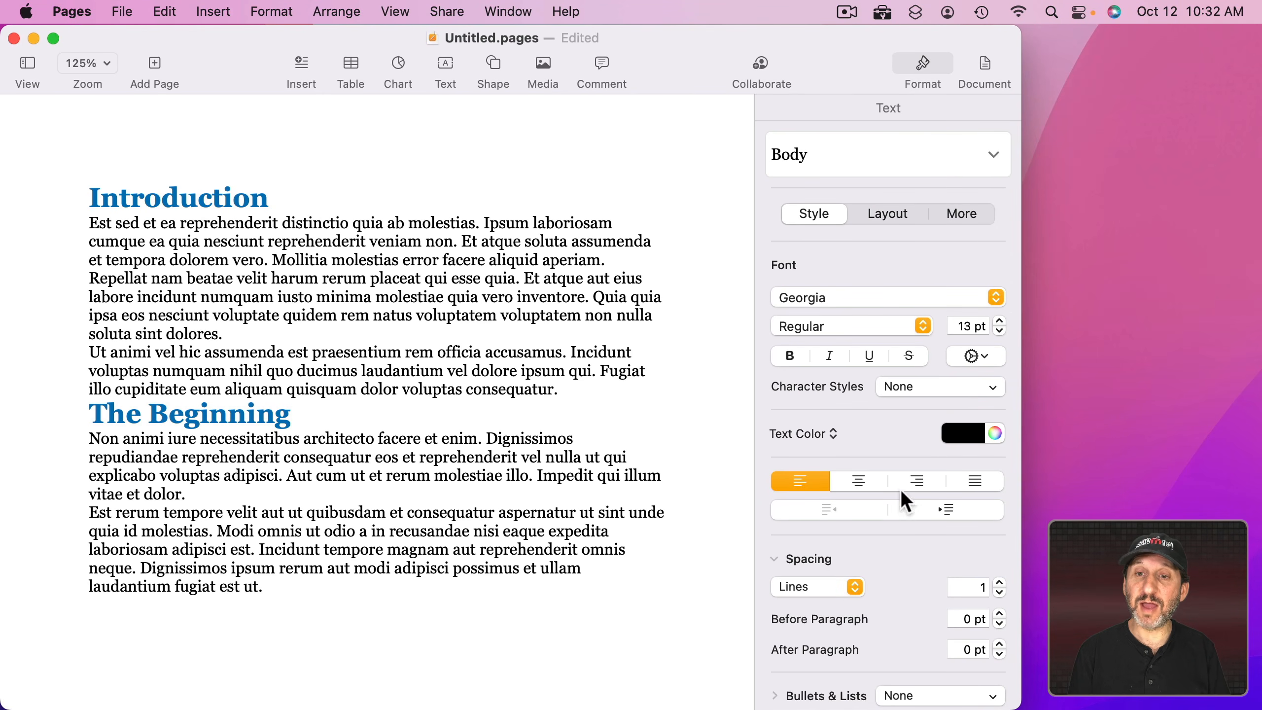
# Give the first body paragraph 1.1 line spacing and 10 pt after the paragraph, and update the Body style.
pyautogui.scroll(-3, 824, 608)
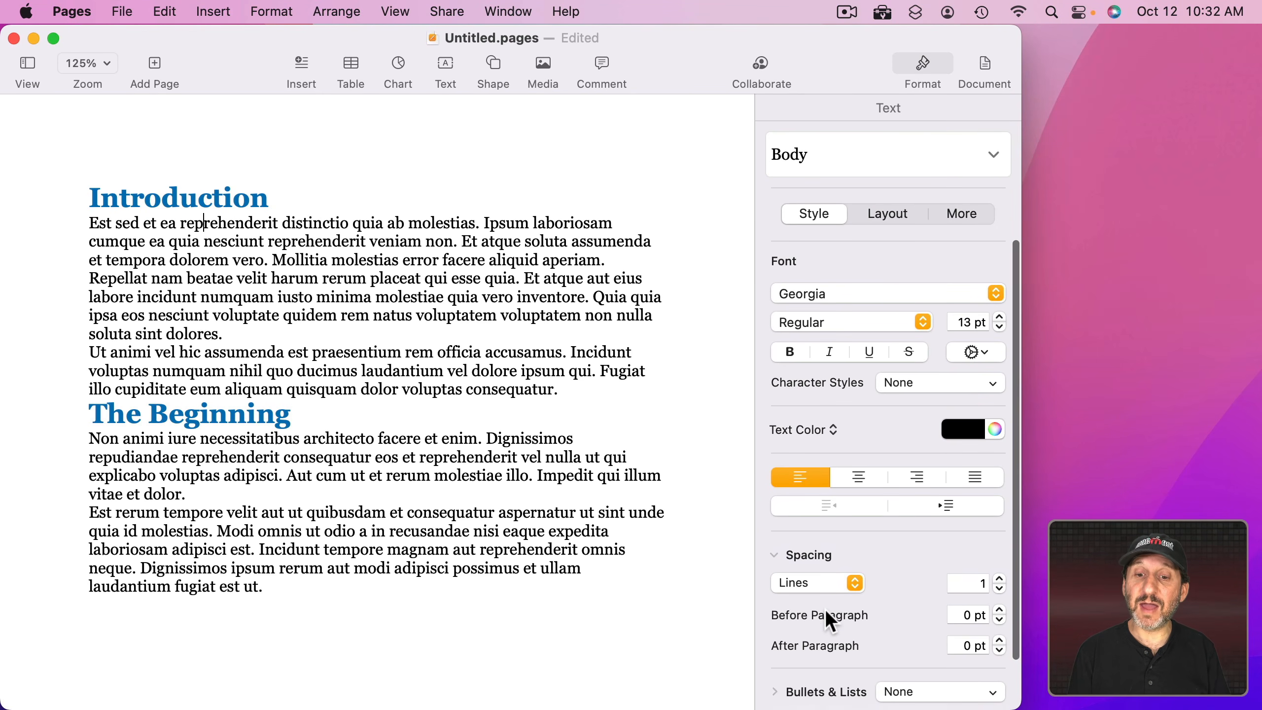
pyautogui.click(999, 525)
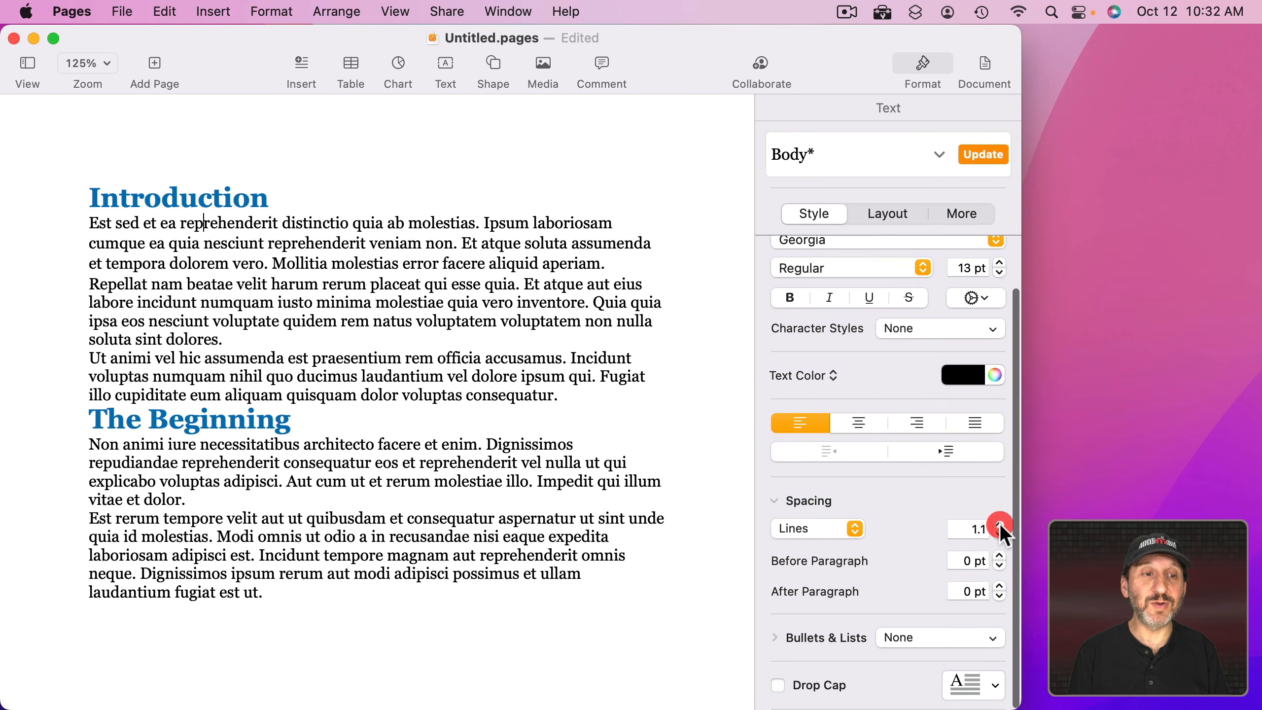
pyautogui.click(1001, 585)
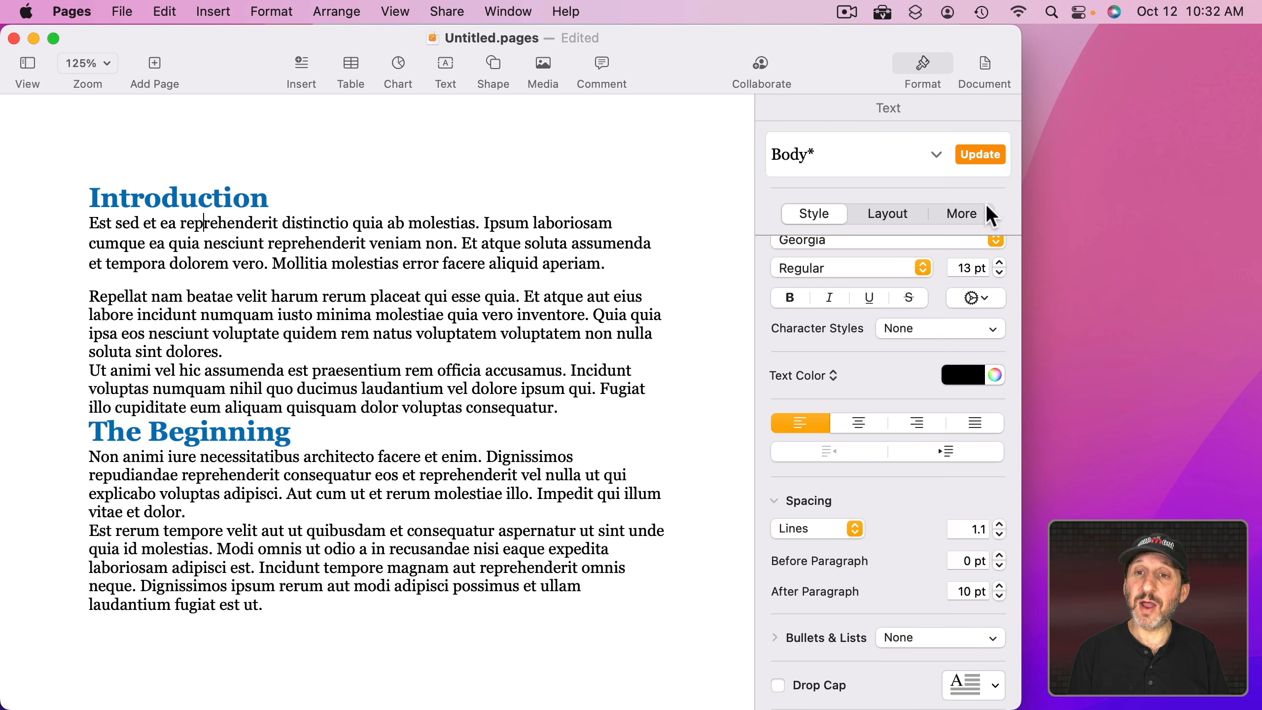
pyautogui.click(982, 156)
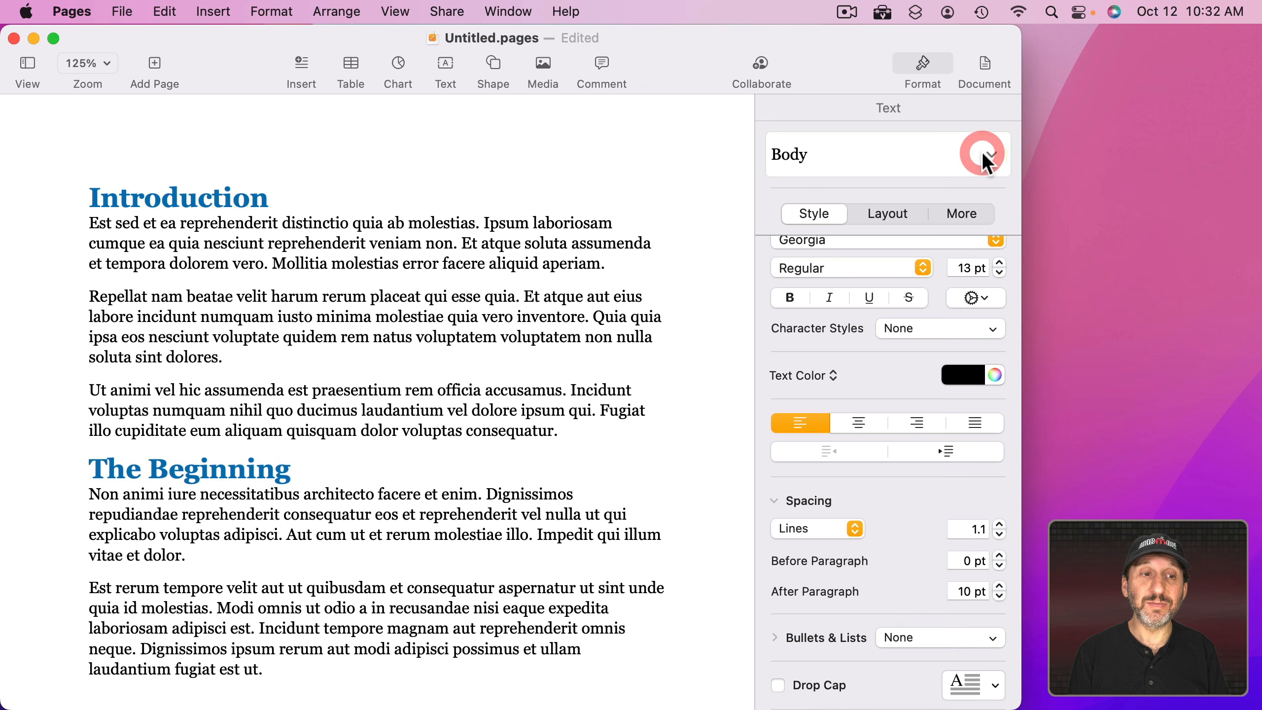
# Set the spacing after the "Introduction" heading to 10 pt and update the Heading style.
pyautogui.click(214, 199)
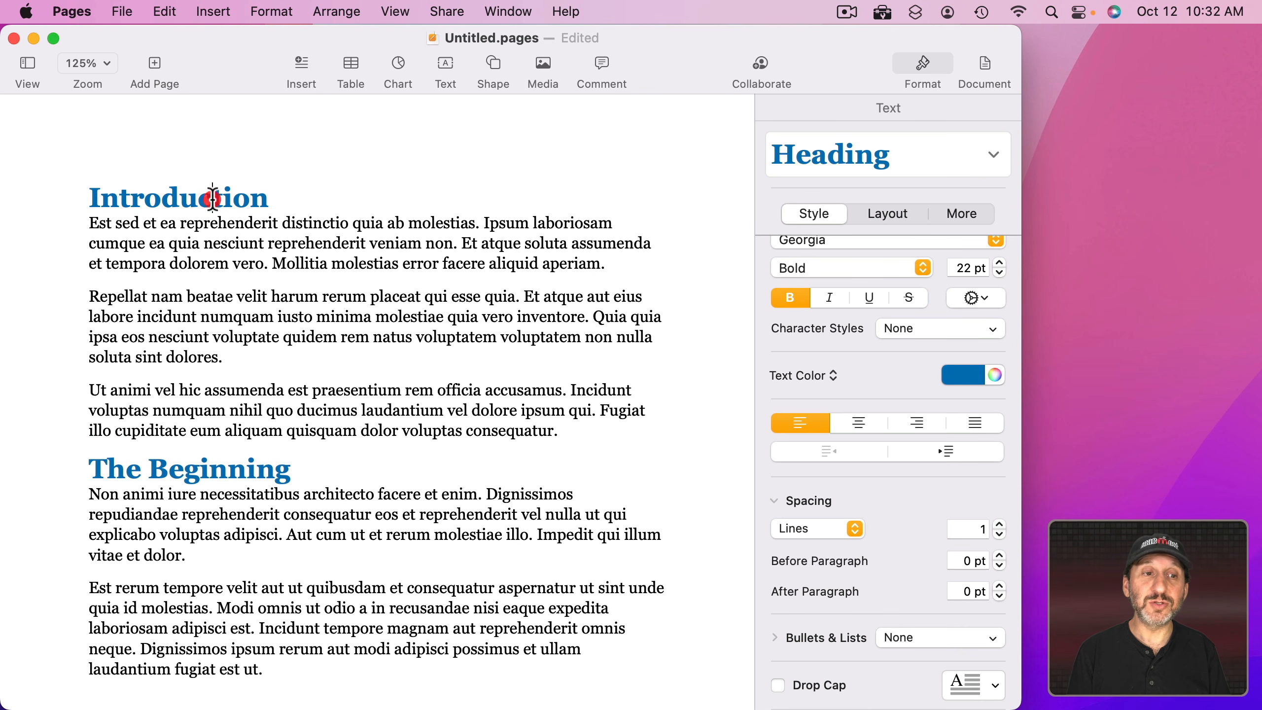
pyautogui.moveTo(999, 586); pyautogui.dragTo(993, 547)
pyautogui.click(980, 154)
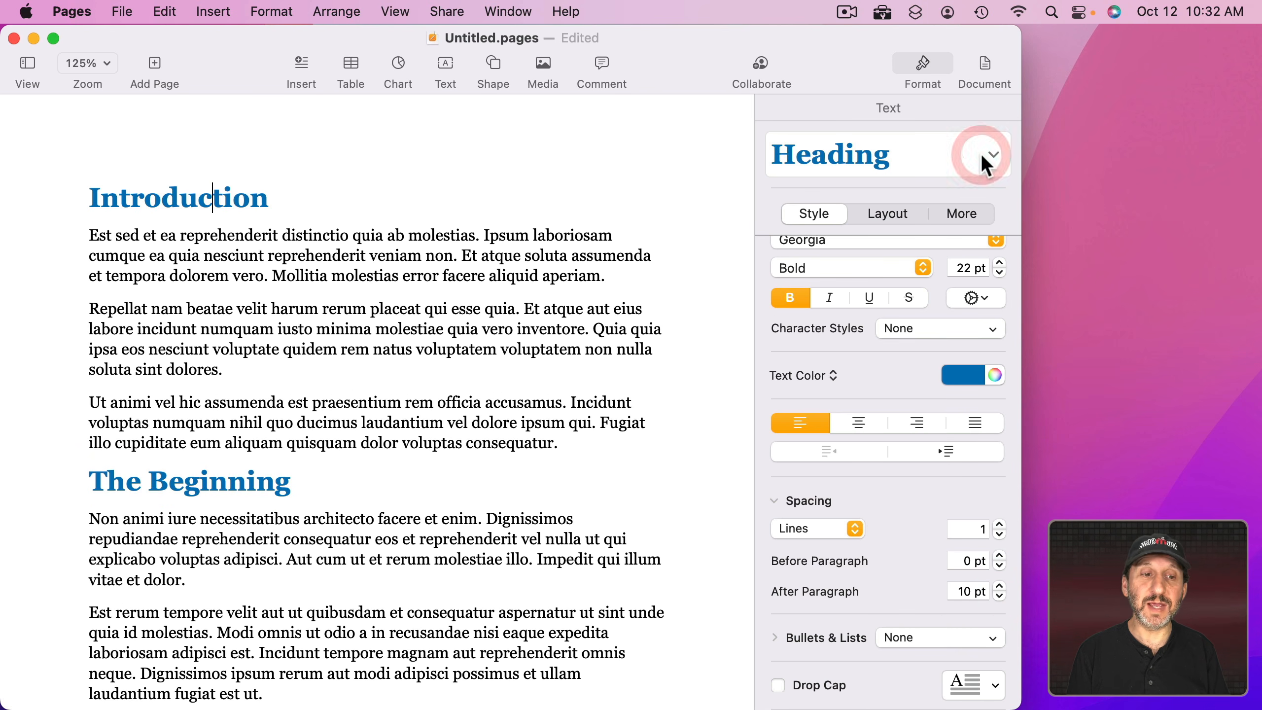
# Try a 1.25 in left margin for the document and return it to 1 in.
pyautogui.click(379, 276)
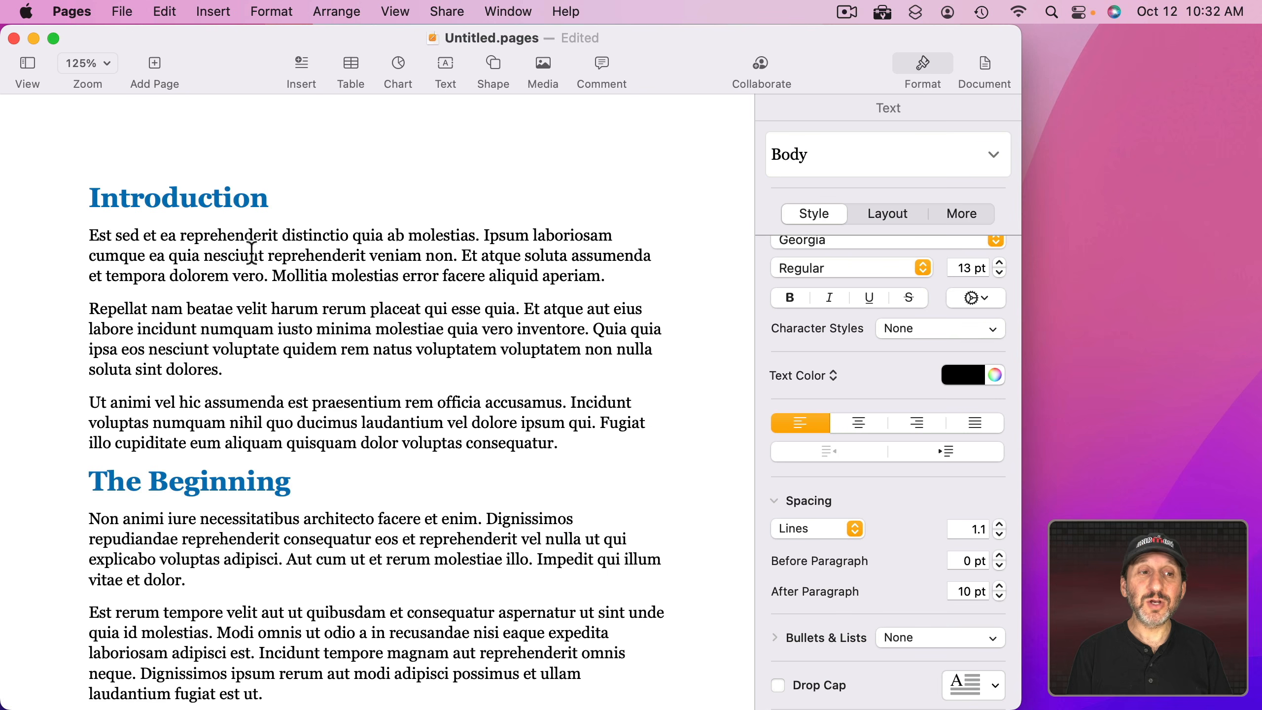
pyautogui.click(983, 60)
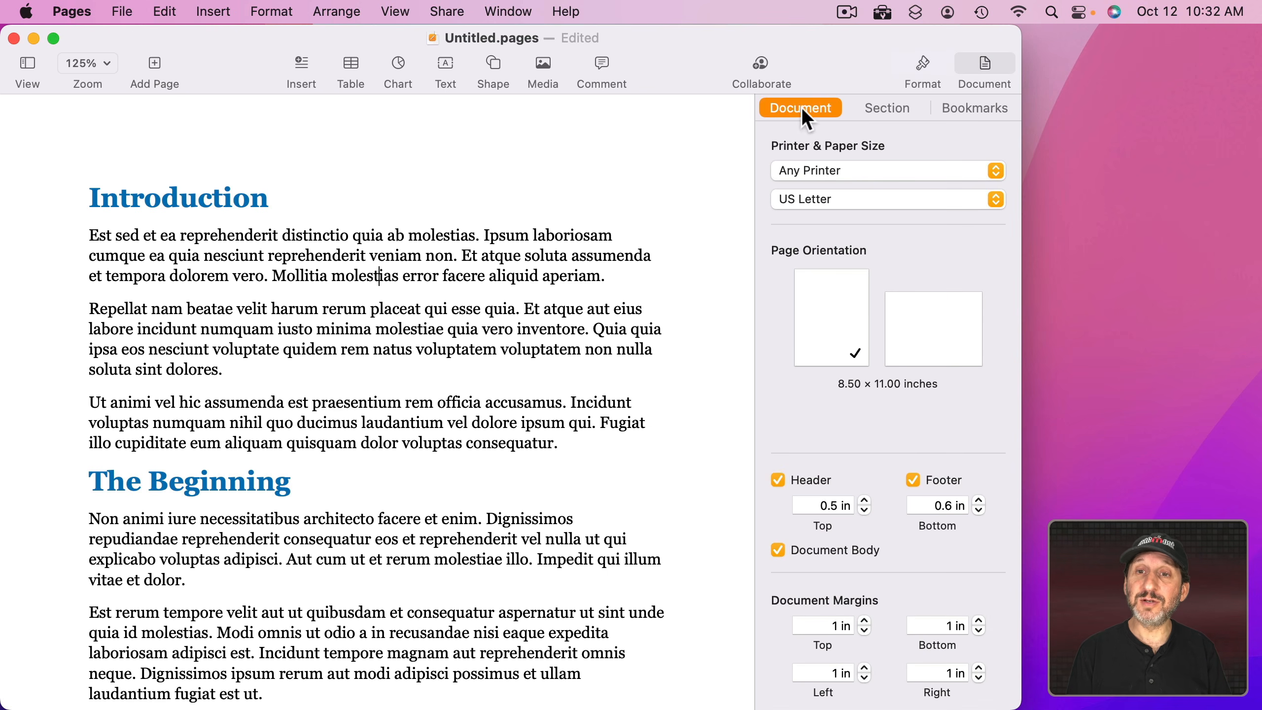
pyautogui.scroll(-5, 832, 380)
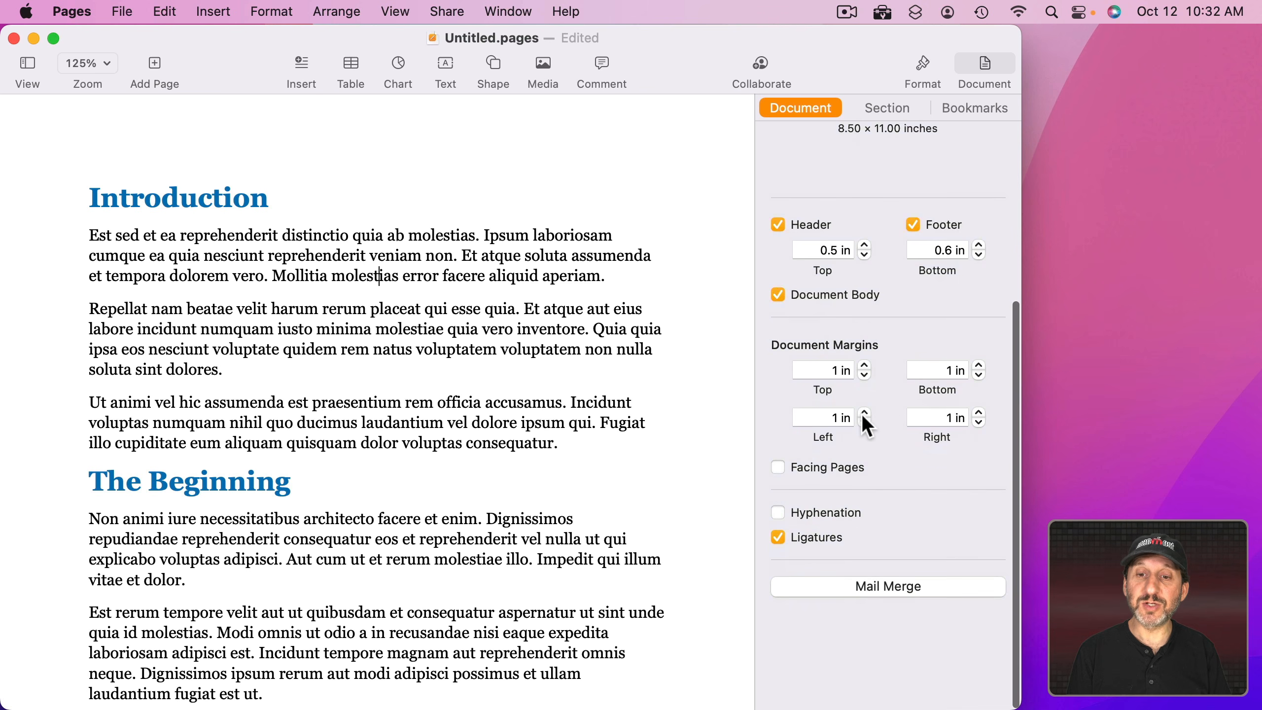
pyautogui.click(865, 413)
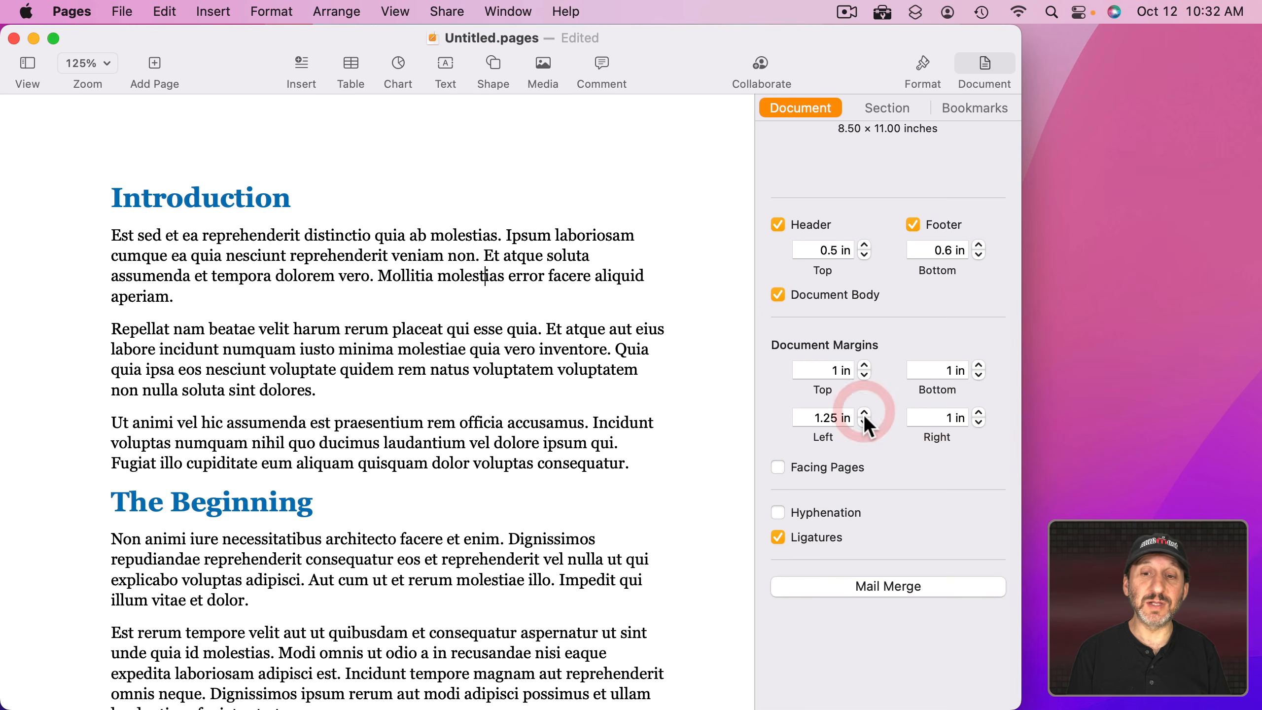
pyautogui.click(865, 423)
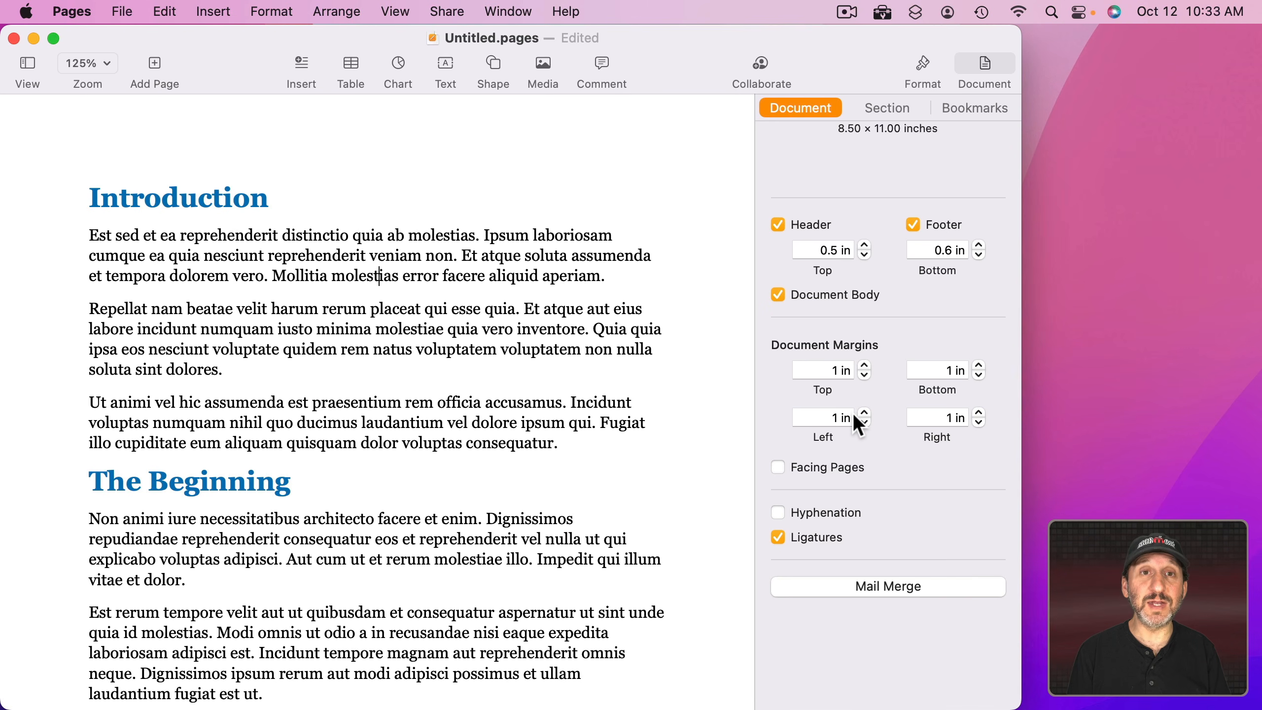
# Set a 0.25 in first-line indent on the first body paragraph under "Introduction".
pyautogui.click(91, 235)
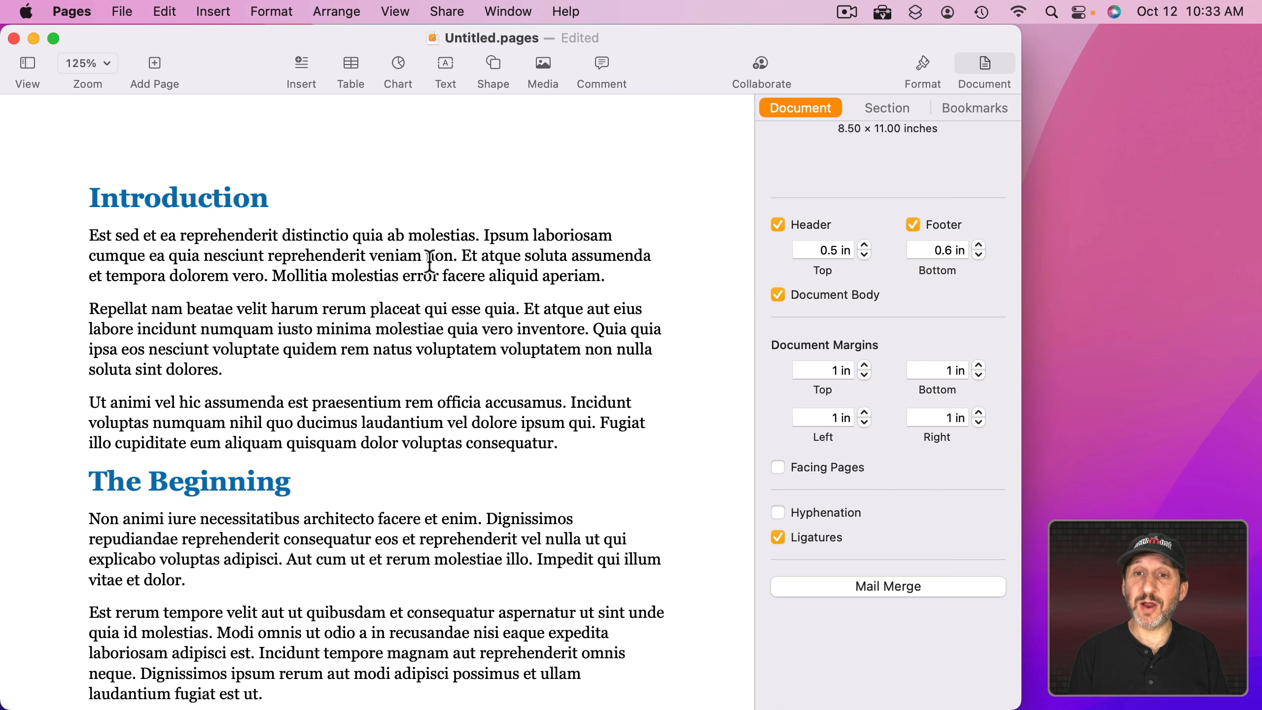
pyautogui.click(920, 63)
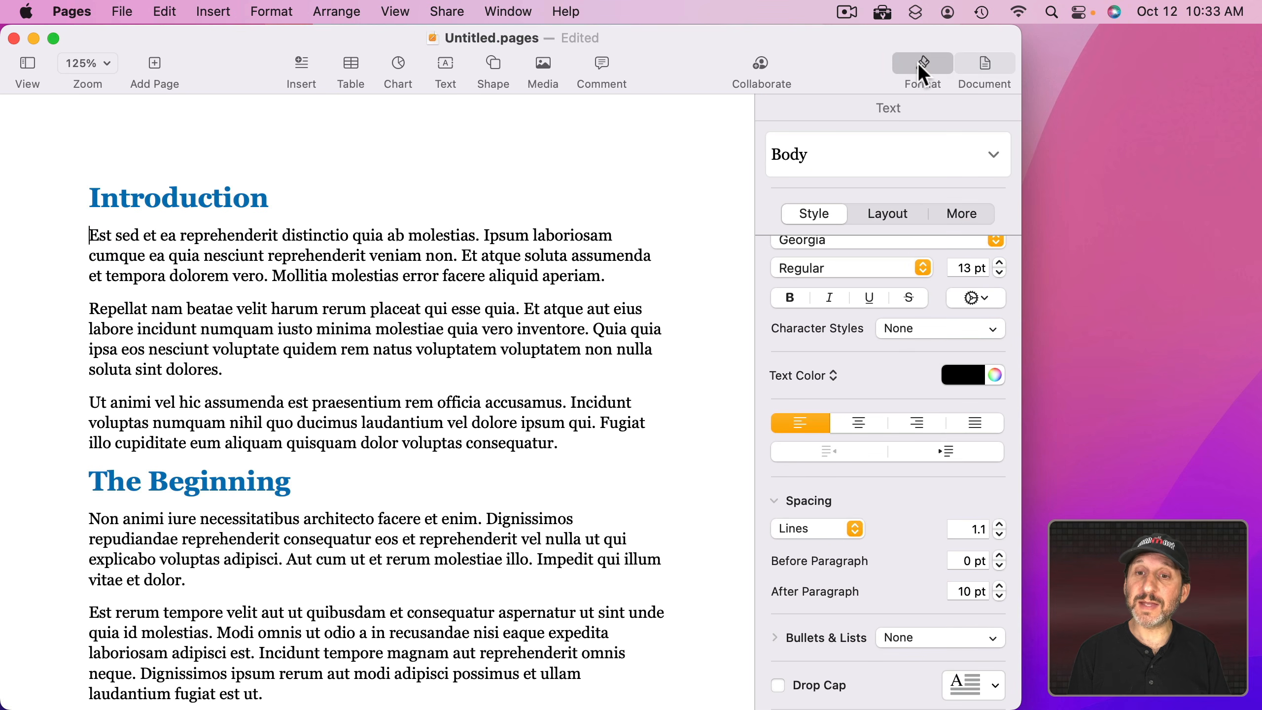
pyautogui.click(890, 213)
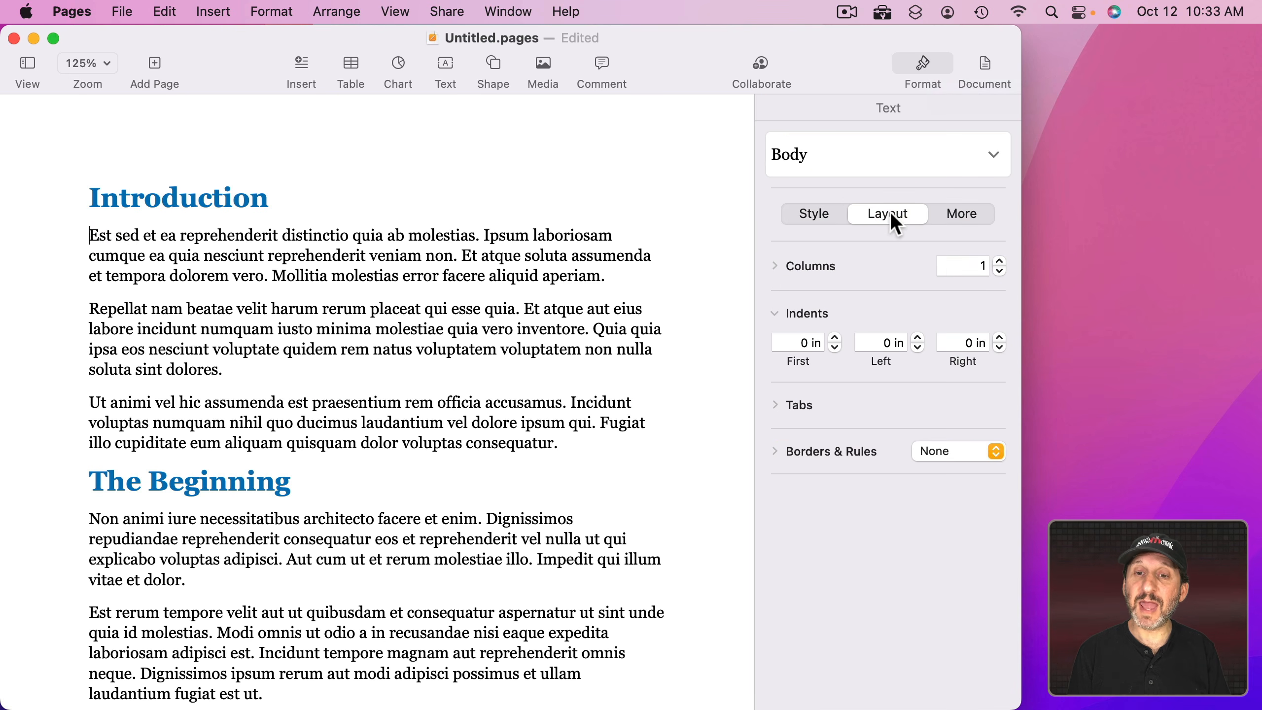
pyautogui.click(774, 312)
pyautogui.click(774, 311)
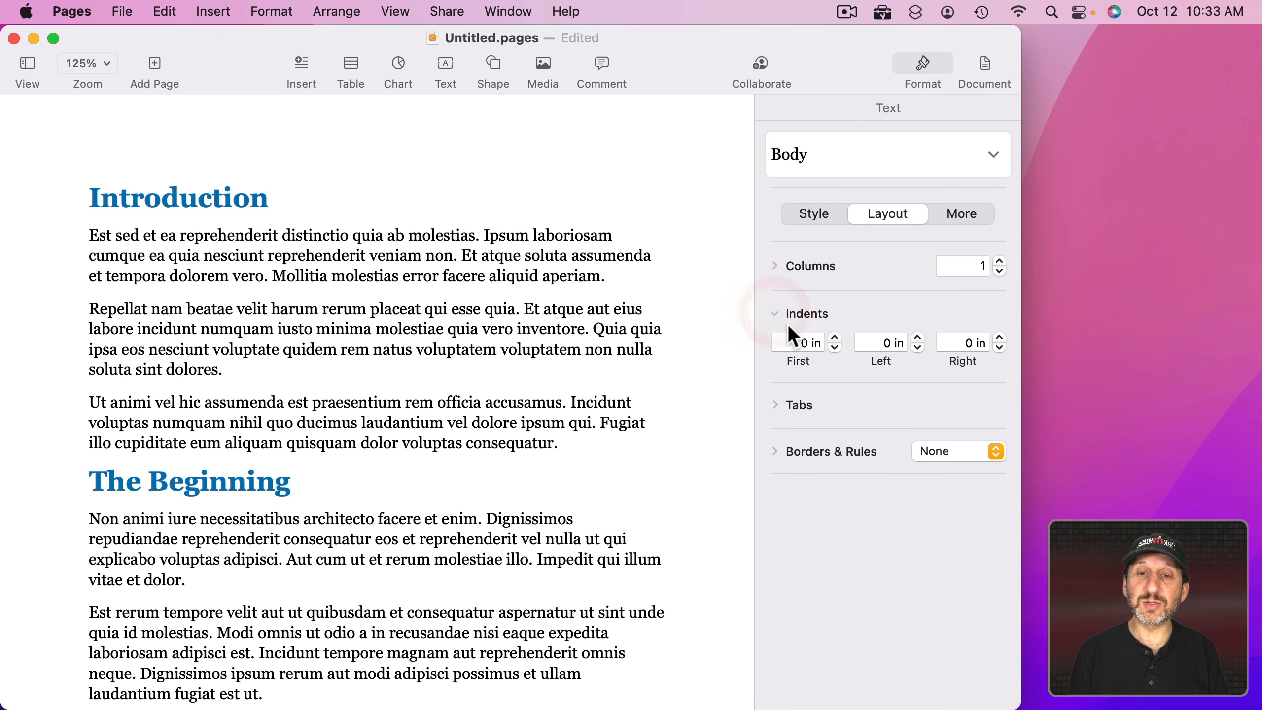
pyautogui.click(835, 334)
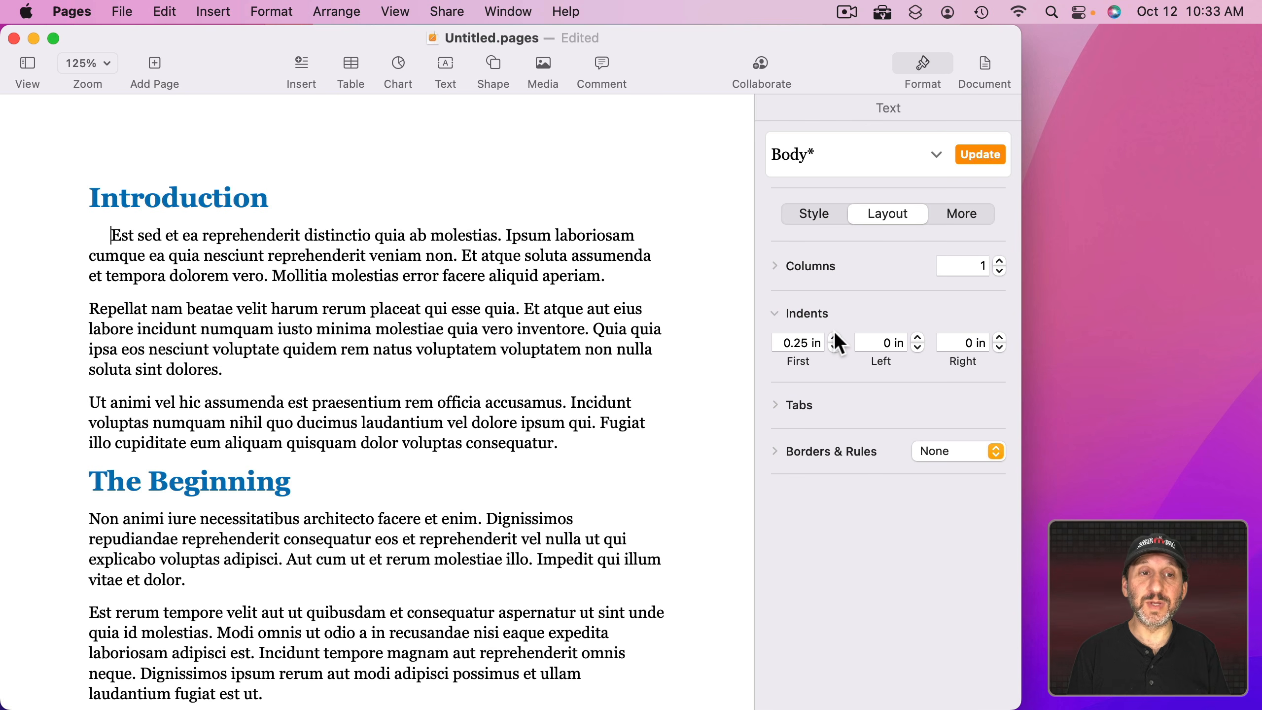
# Show the rulers and update the Body style with the first paragraph's new indent.
pyautogui.click(401, 11)
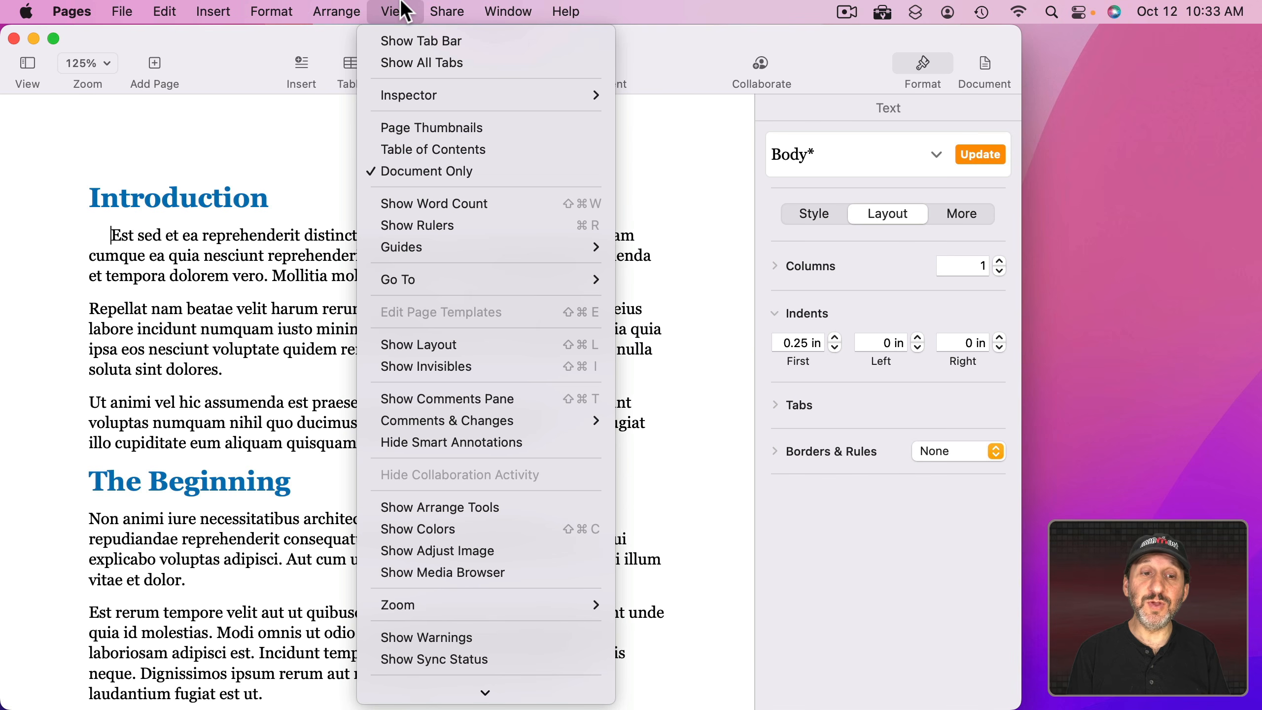
pyautogui.click(446, 224)
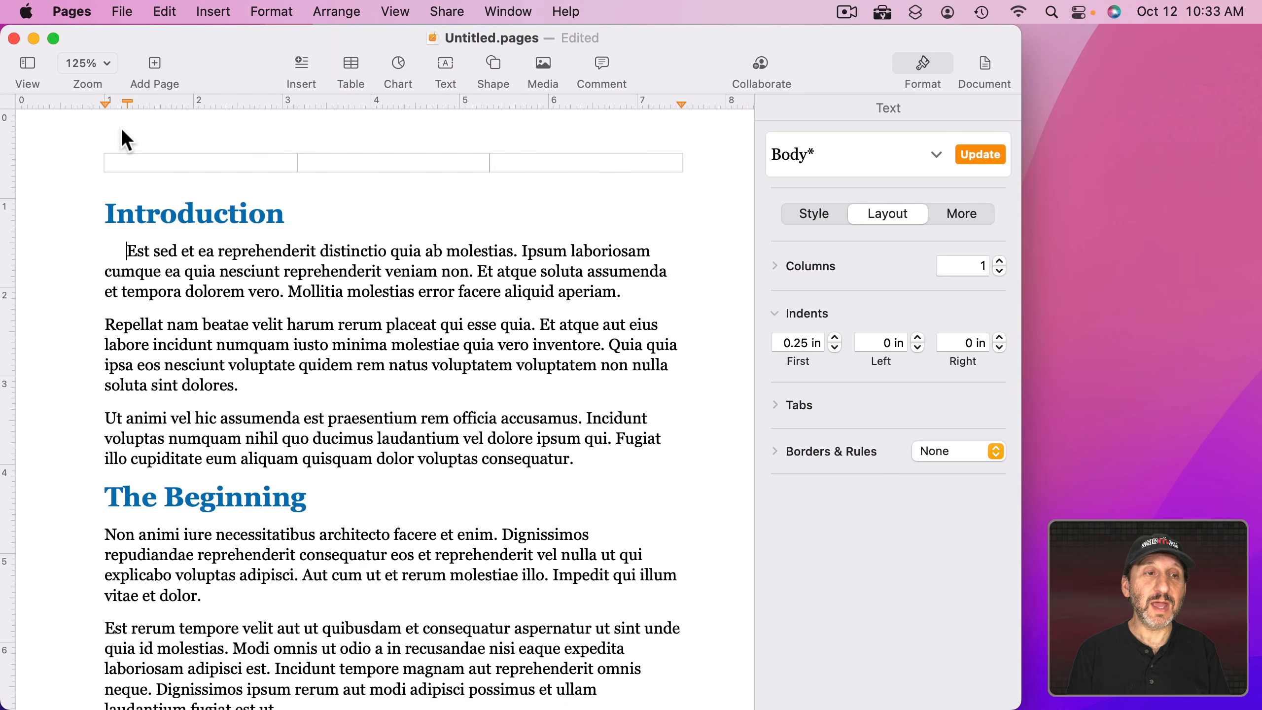
pyautogui.moveTo(128, 101)
pyautogui.mouseDown()
pyautogui.moveTo(155, 103)
pyautogui.moveTo(111, 103)
pyautogui.mouseUp()
pyautogui.moveTo(682, 104)
pyautogui.mouseDown()
pyautogui.moveTo(648, 103)
pyautogui.moveTo(659, 104)
pyautogui.mouseUp()
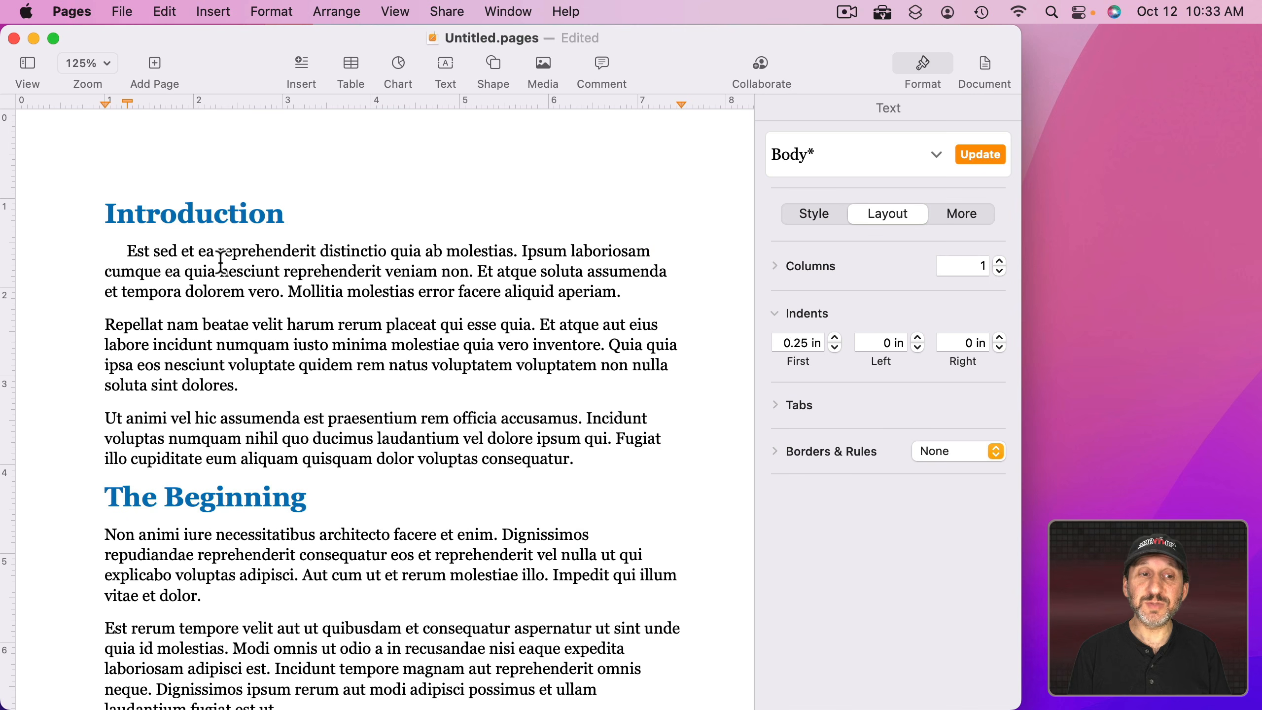
pyautogui.click(983, 155)
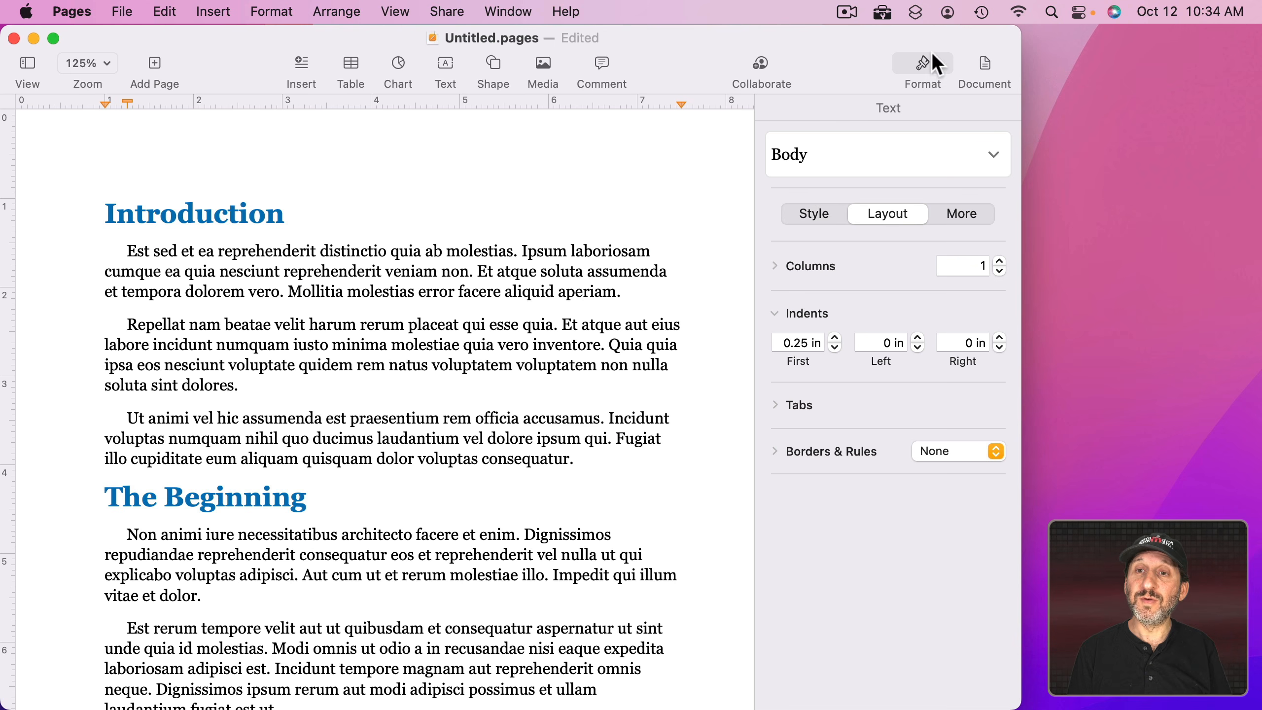
# Center the "Introduction" heading and update the Heading style to match.
pyautogui.click(815, 213)
pyautogui.click(190, 211)
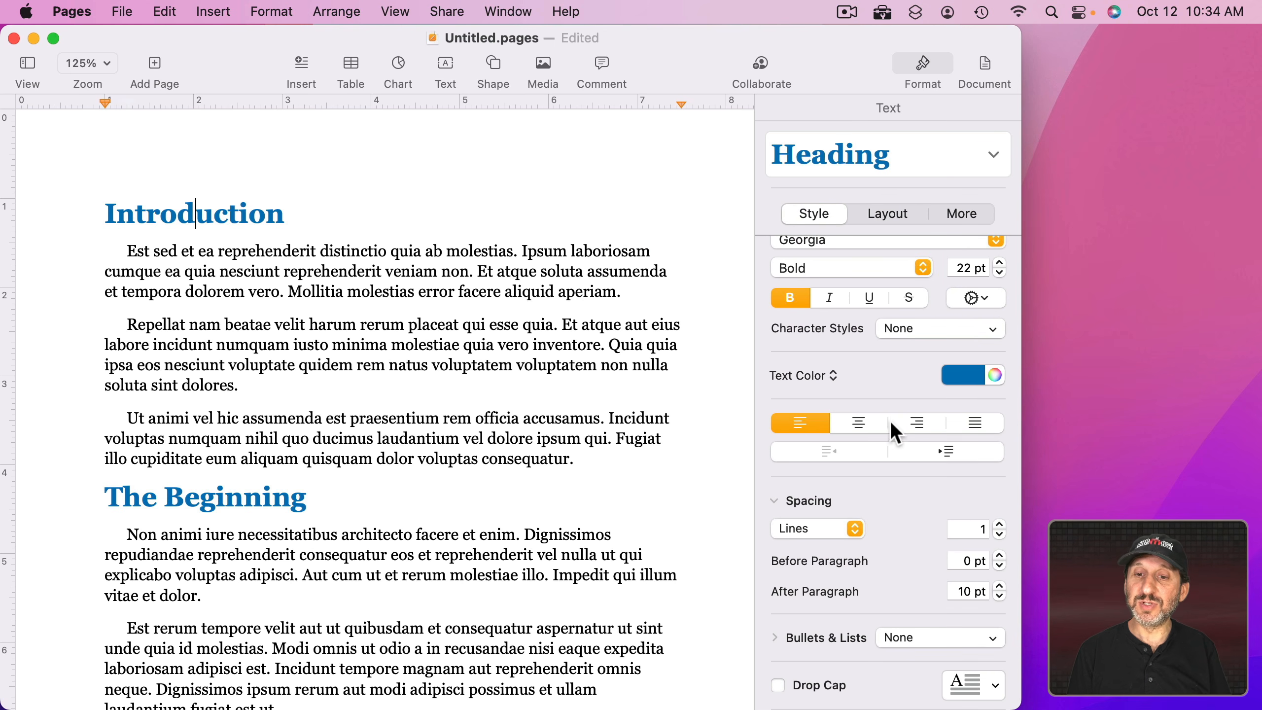
pyautogui.click(867, 422)
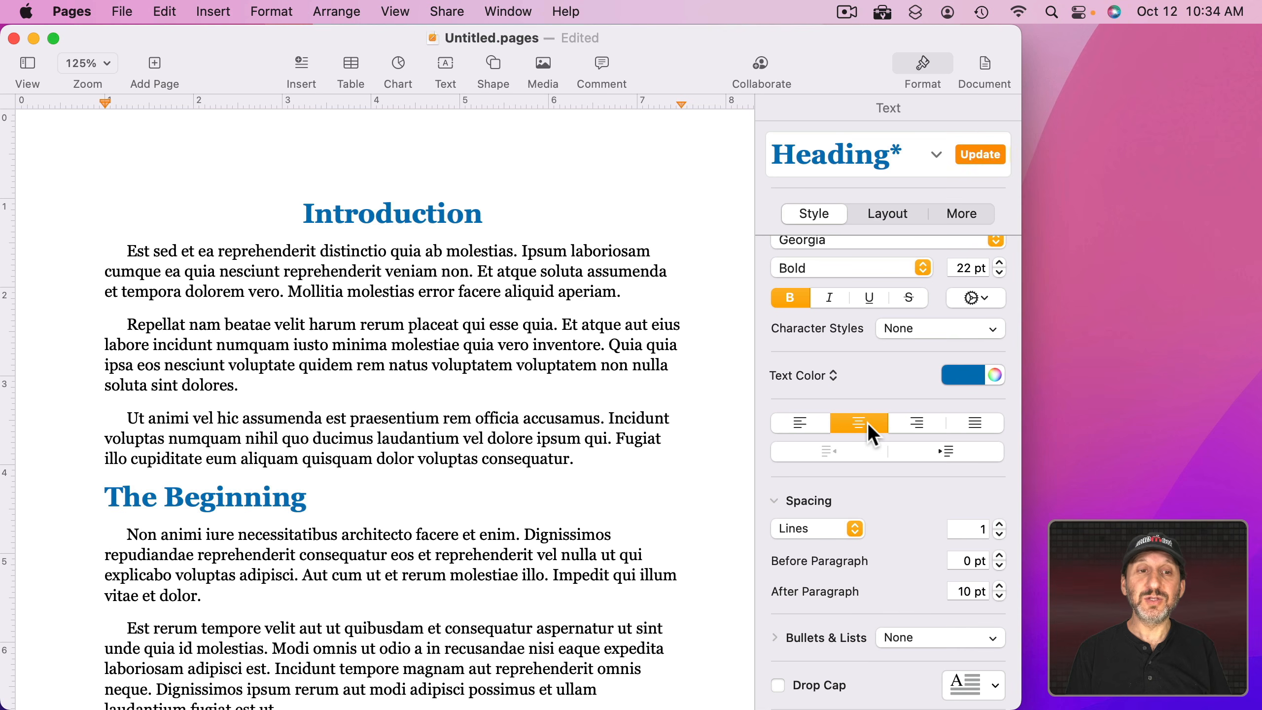
pyautogui.click(974, 148)
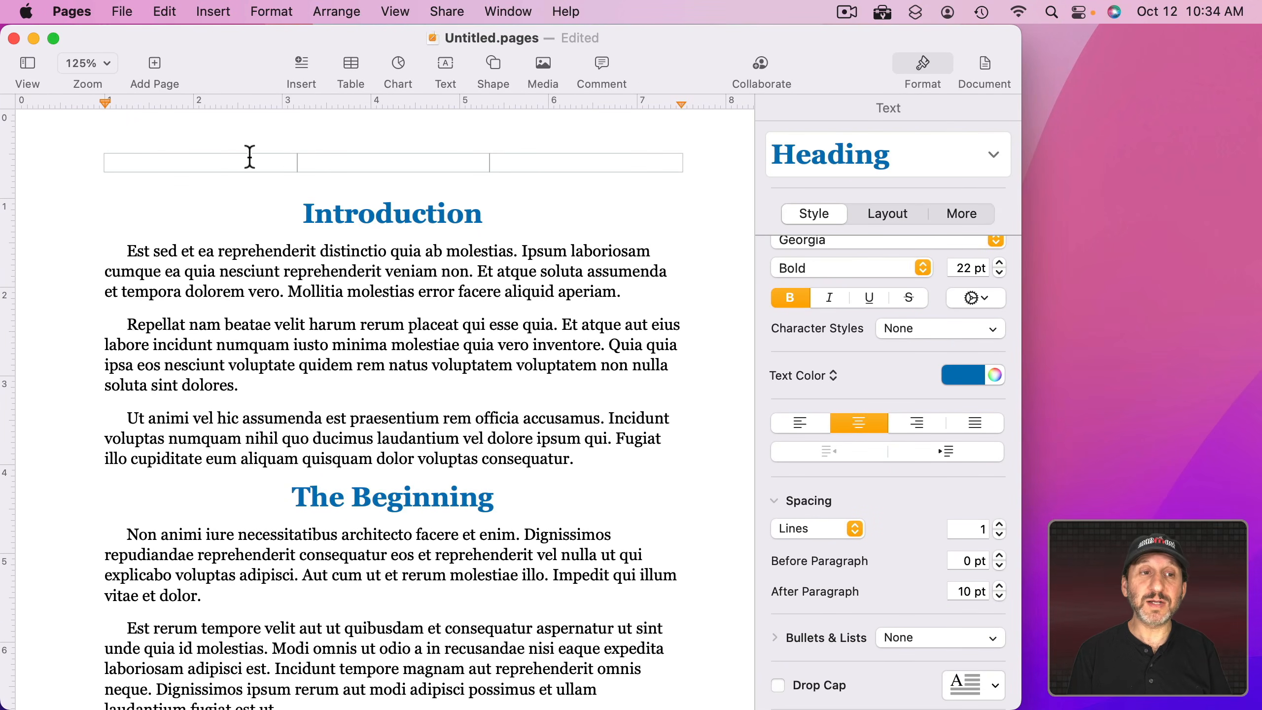
# Enter "My Name" in the left header field and "Title" in the right header field of the page.
pyautogui.click(166, 163)
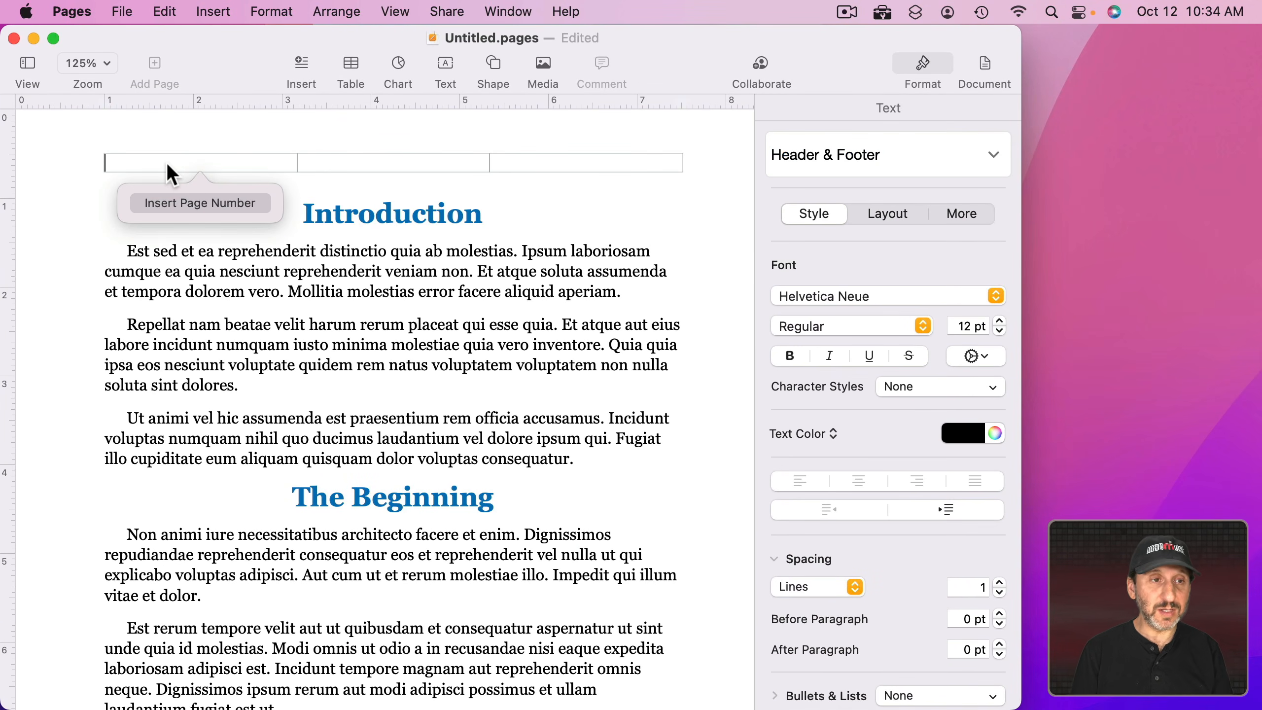
pyautogui.write('My Name')
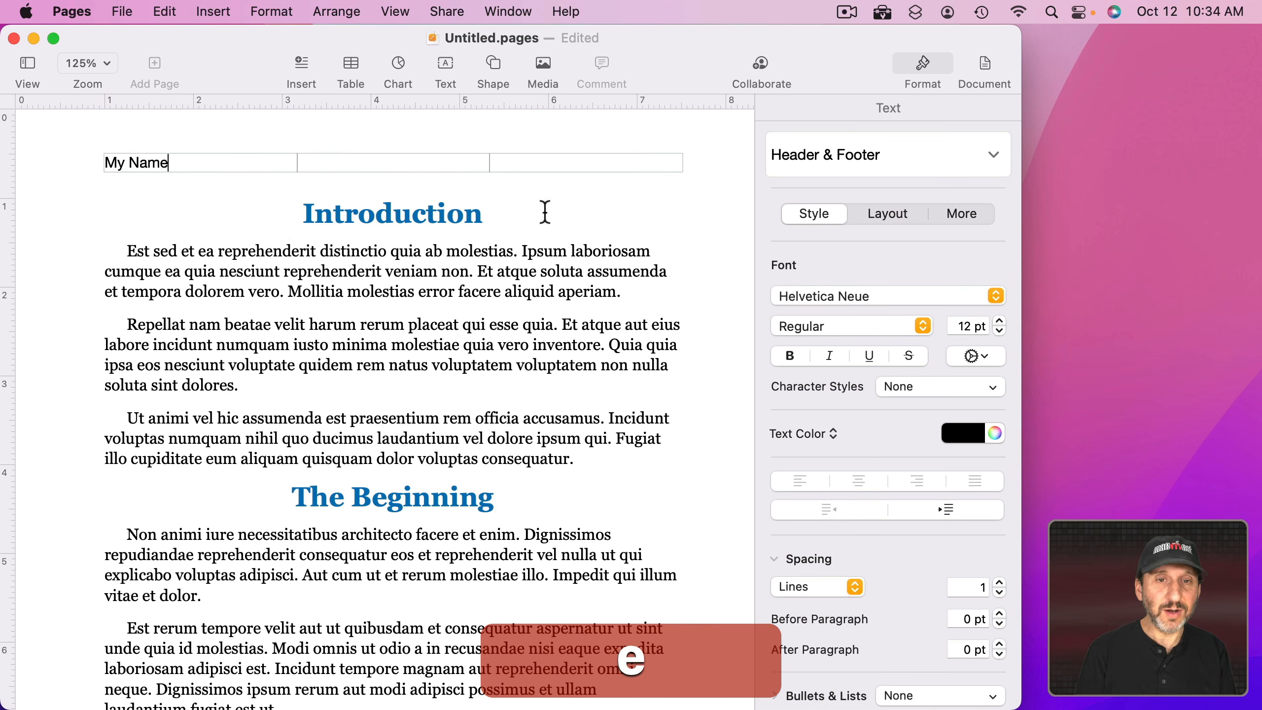
pyautogui.click(586, 163)
pyautogui.write('TItle')
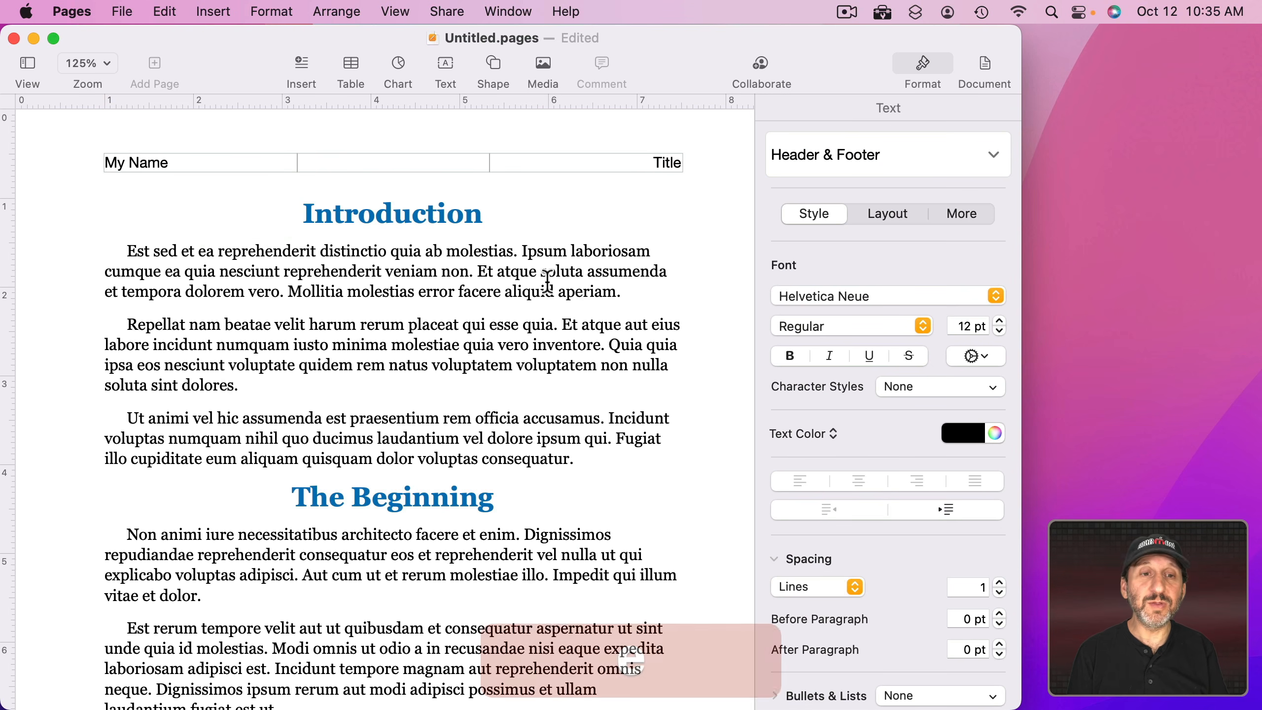
# Insert a page number in the plain "1" format in the center footer field.
pyautogui.scroll(-10, 522, 343)
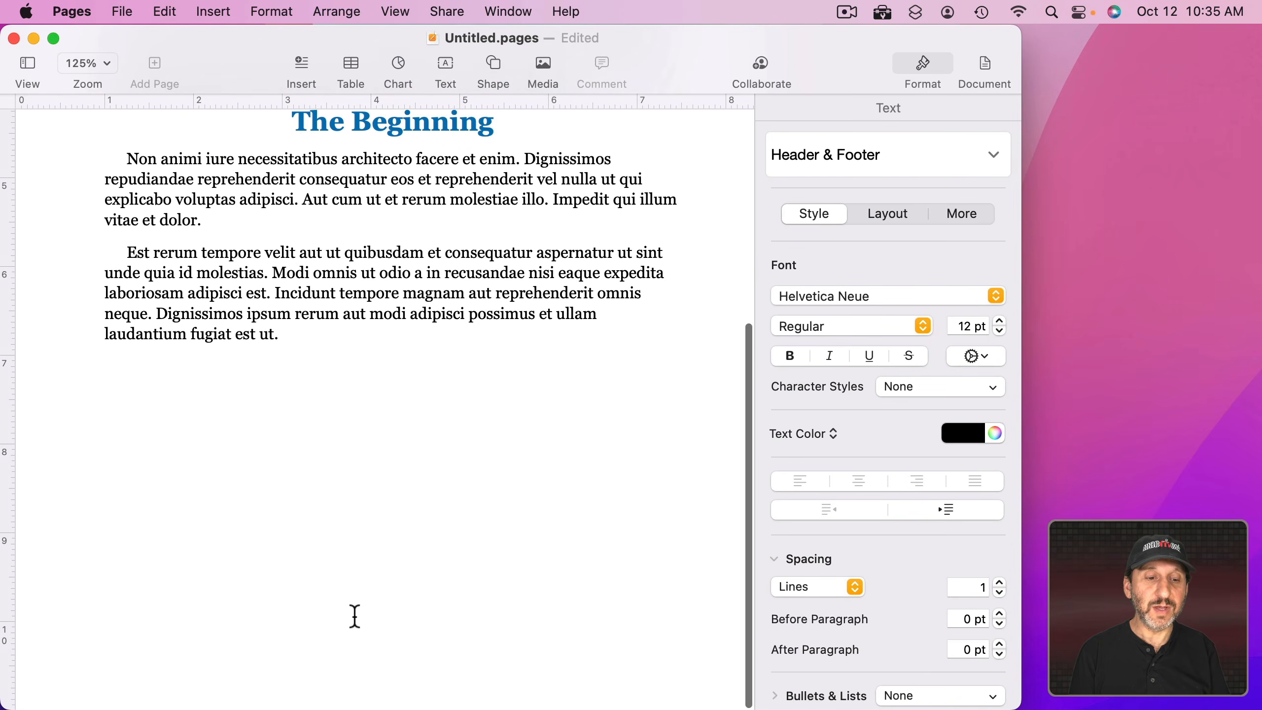
pyautogui.moveTo(246, 659)
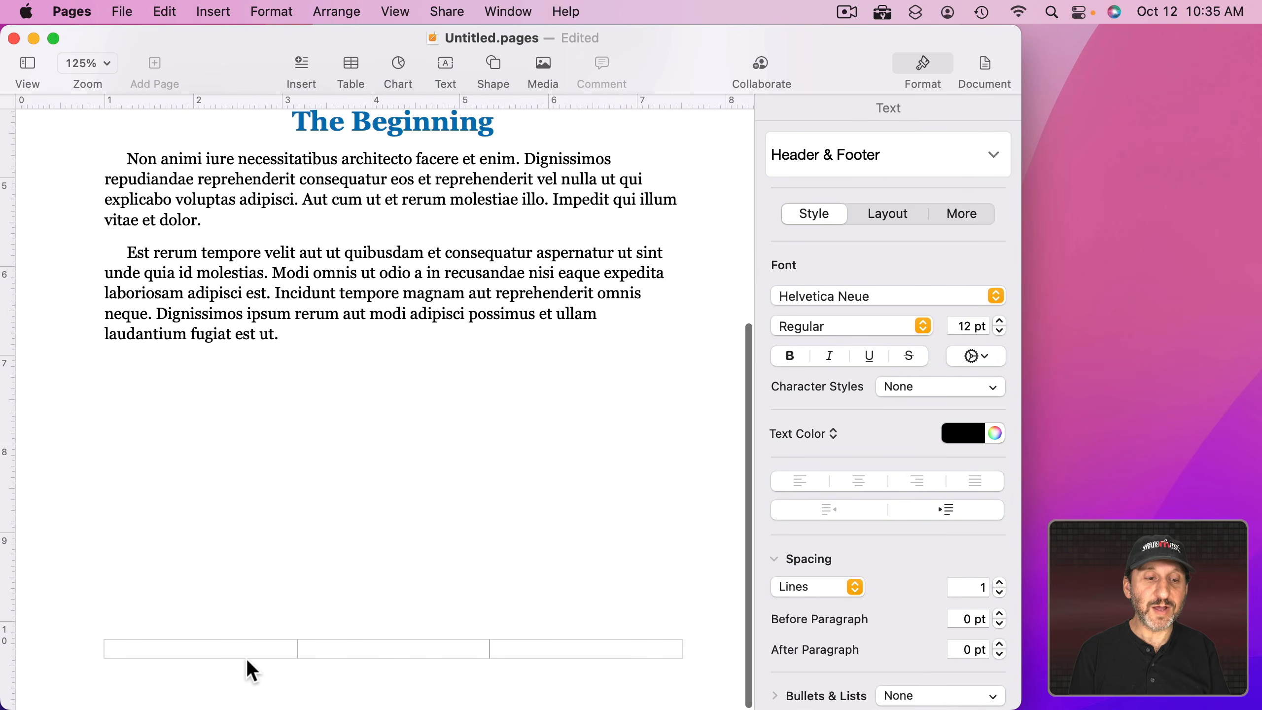
pyautogui.click(375, 646)
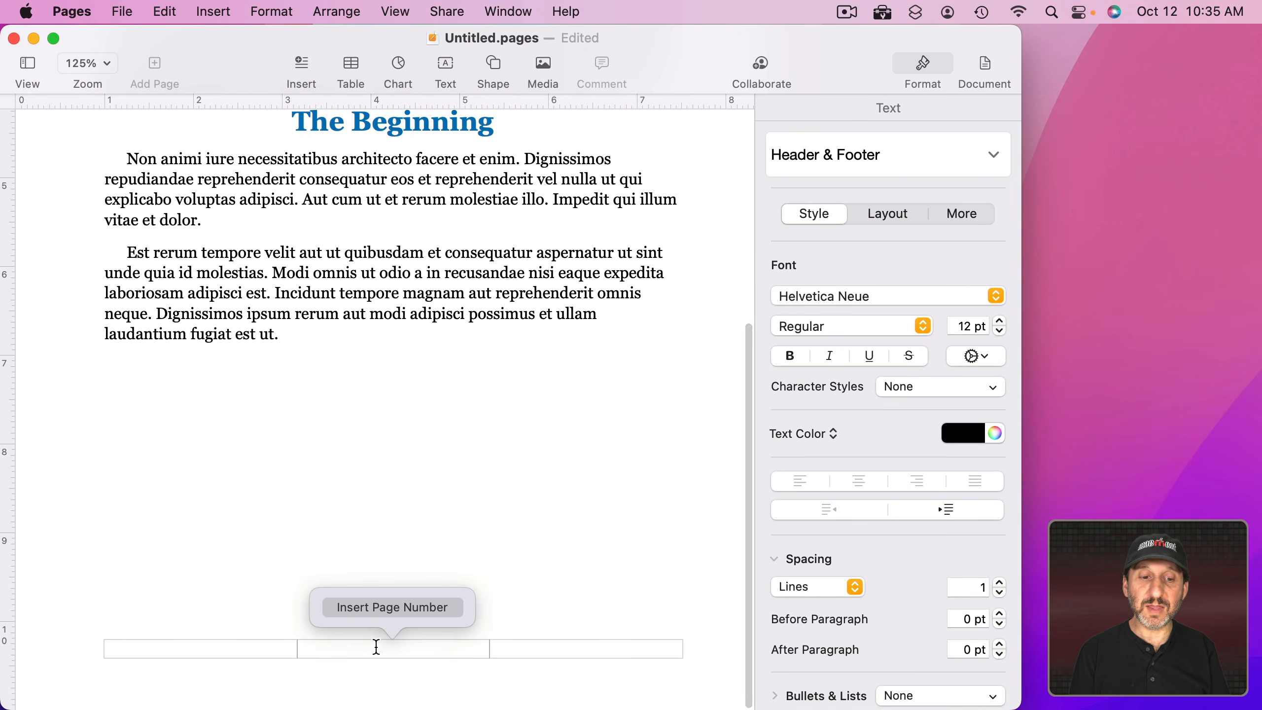
pyautogui.click(390, 607)
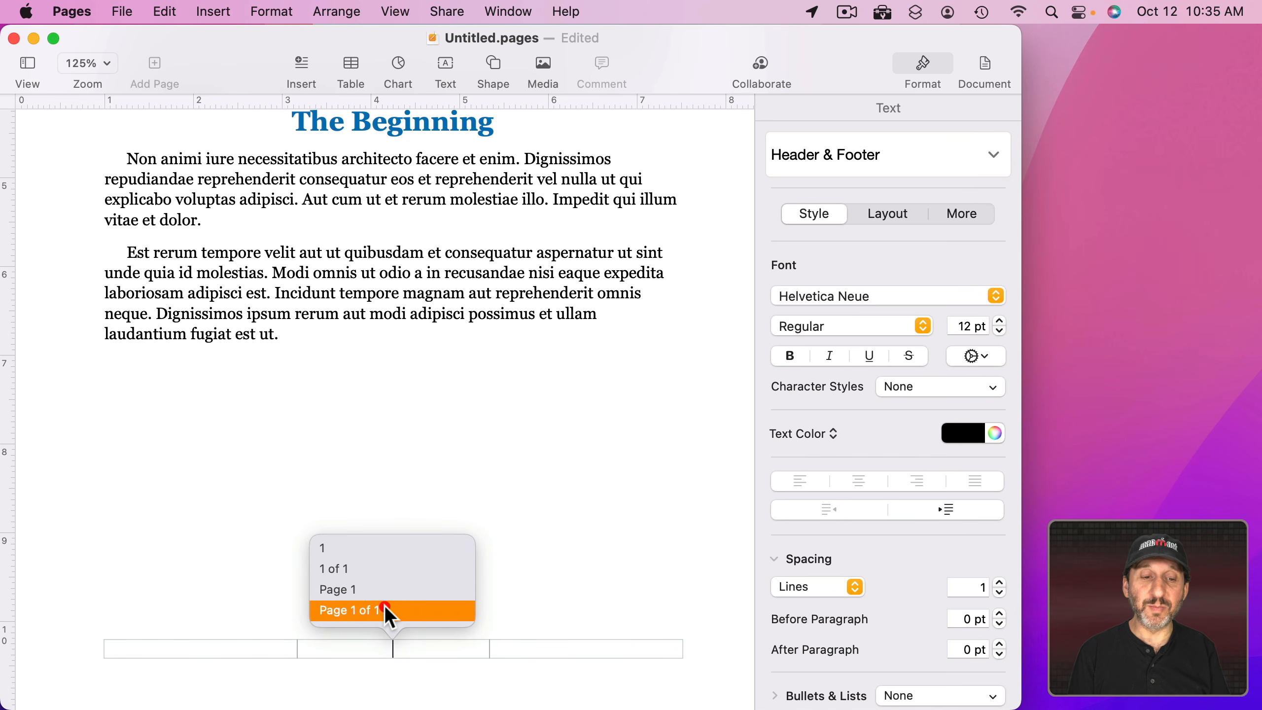
pyautogui.click(333, 549)
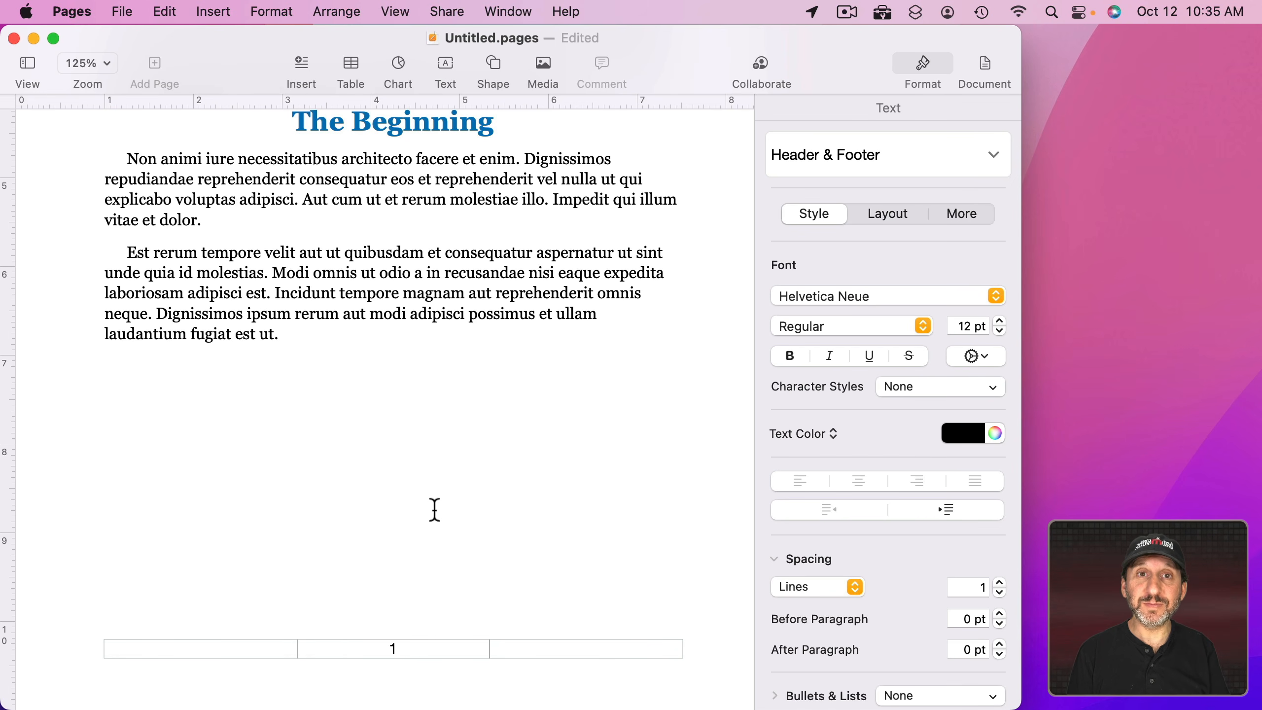
# Insert a page break directly before the "The Beginning" heading so that its section starts on a new page.
pyautogui.scroll(10, 434, 510)
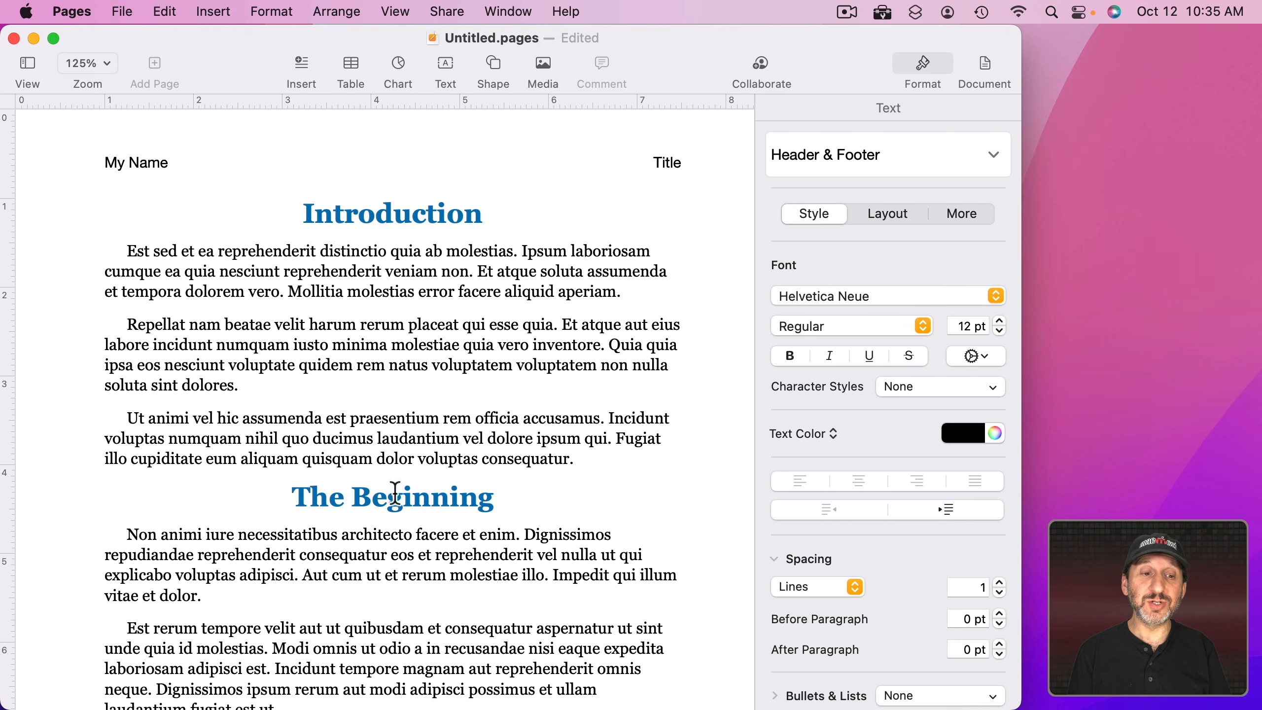
pyautogui.click(288, 493)
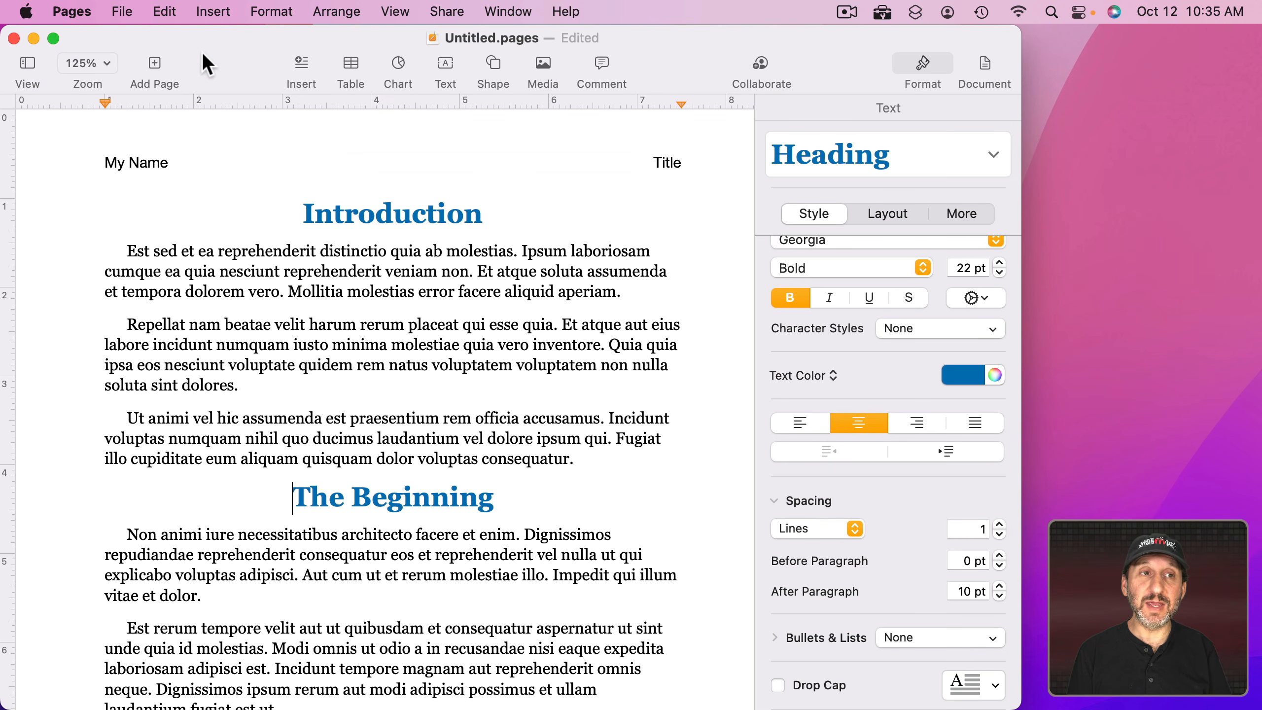
pyautogui.click(211, 10)
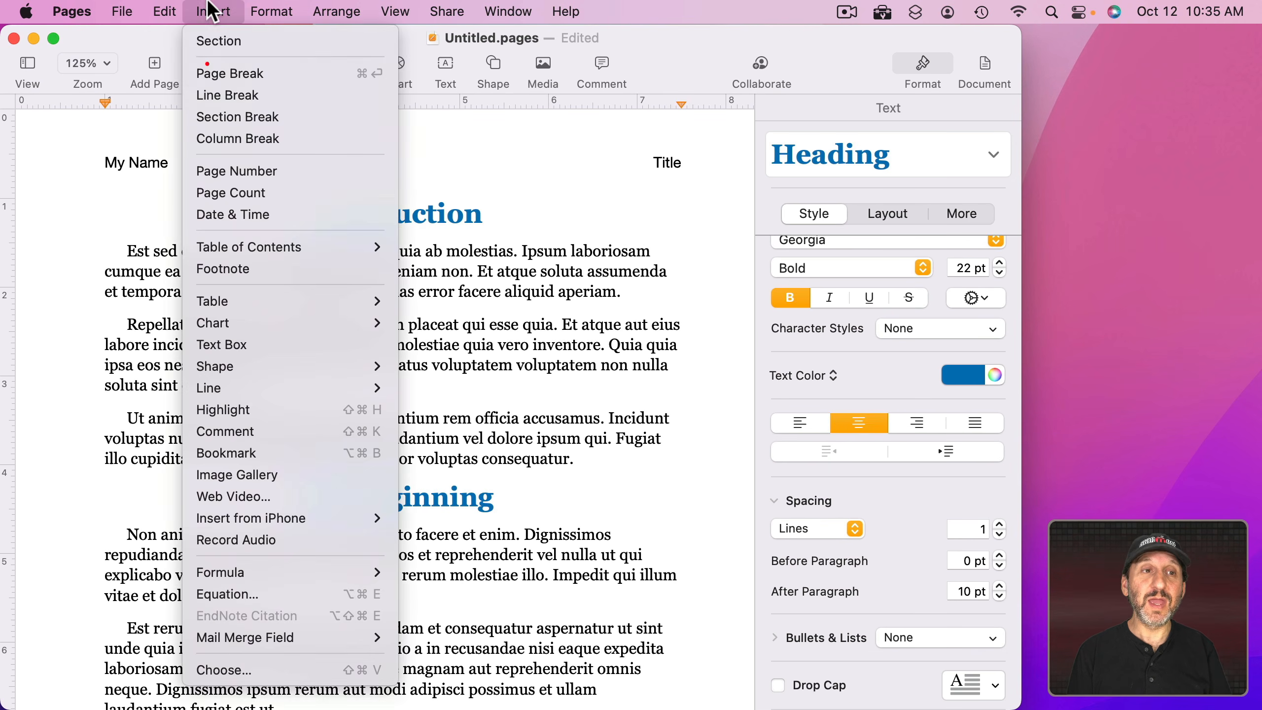
pyautogui.click(227, 73)
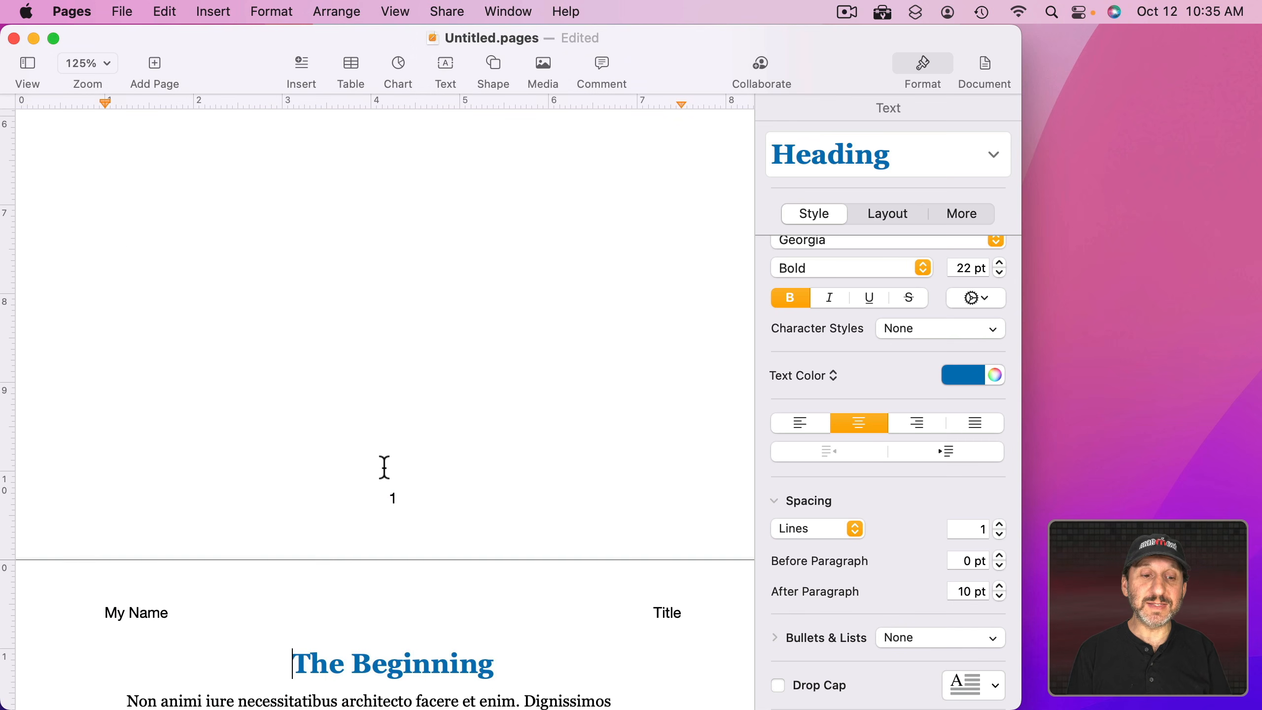
pyautogui.scroll(-5, 383, 468)
# Insert Image.jpeg from the desktop into the first page of the document.
pyautogui.scroll(15, 383, 467)
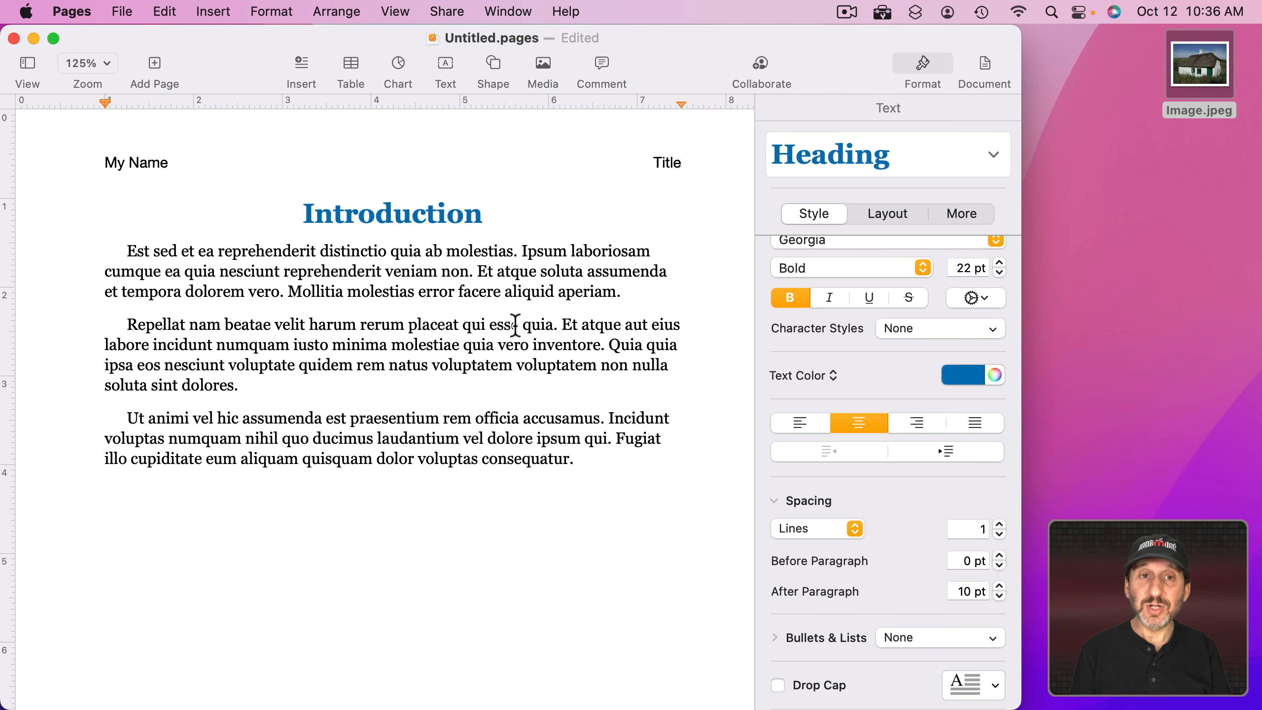
pyautogui.click(539, 66)
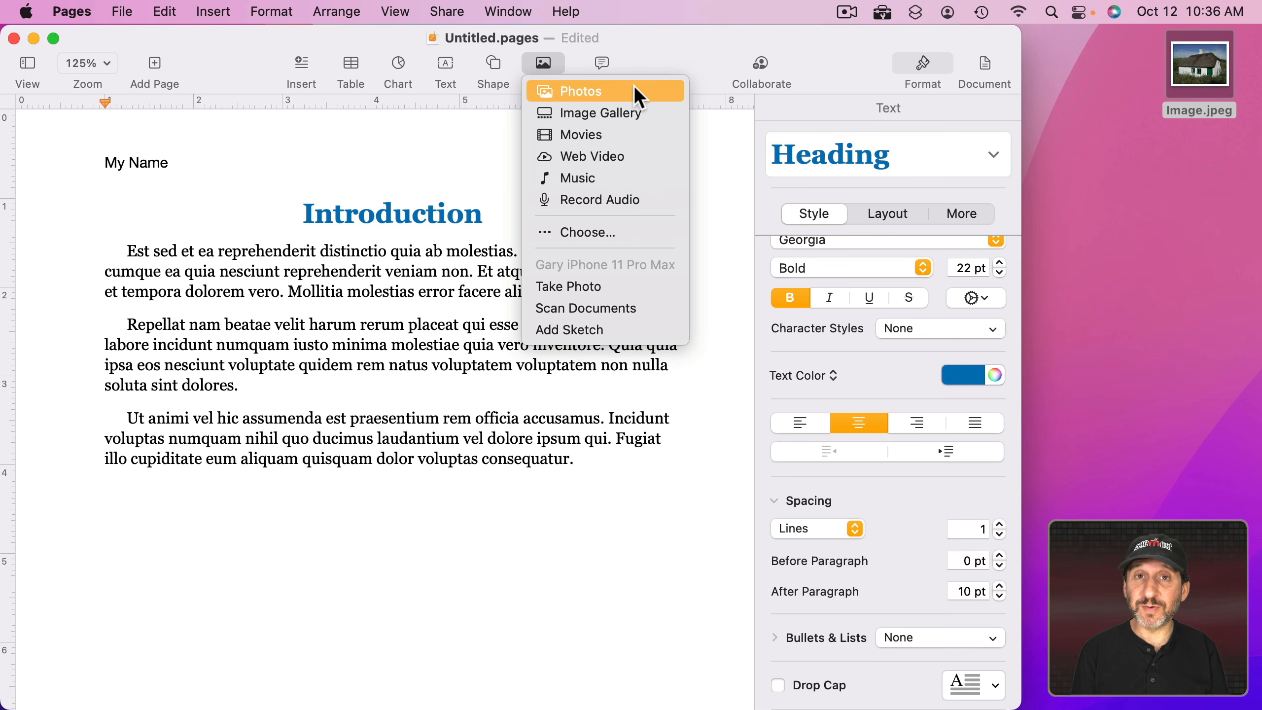
pyautogui.click(1105, 100)
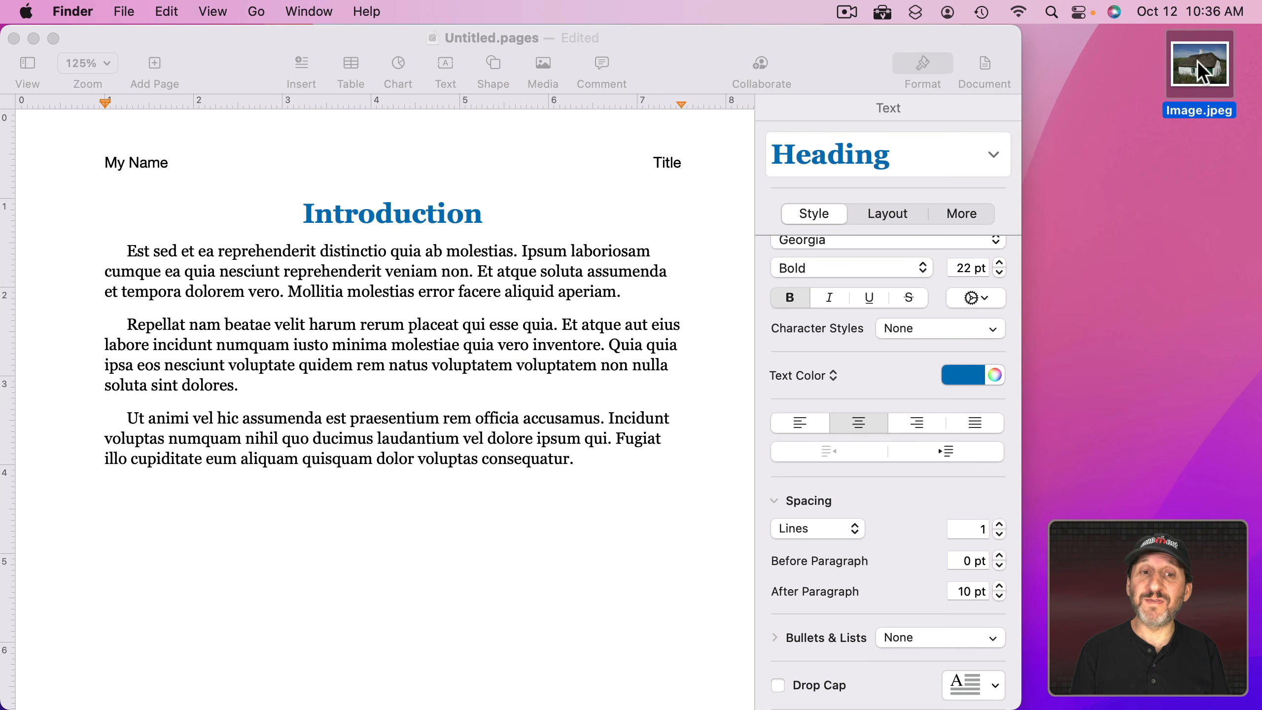
pyautogui.moveTo(1200, 72); pyautogui.dragTo(535, 325)
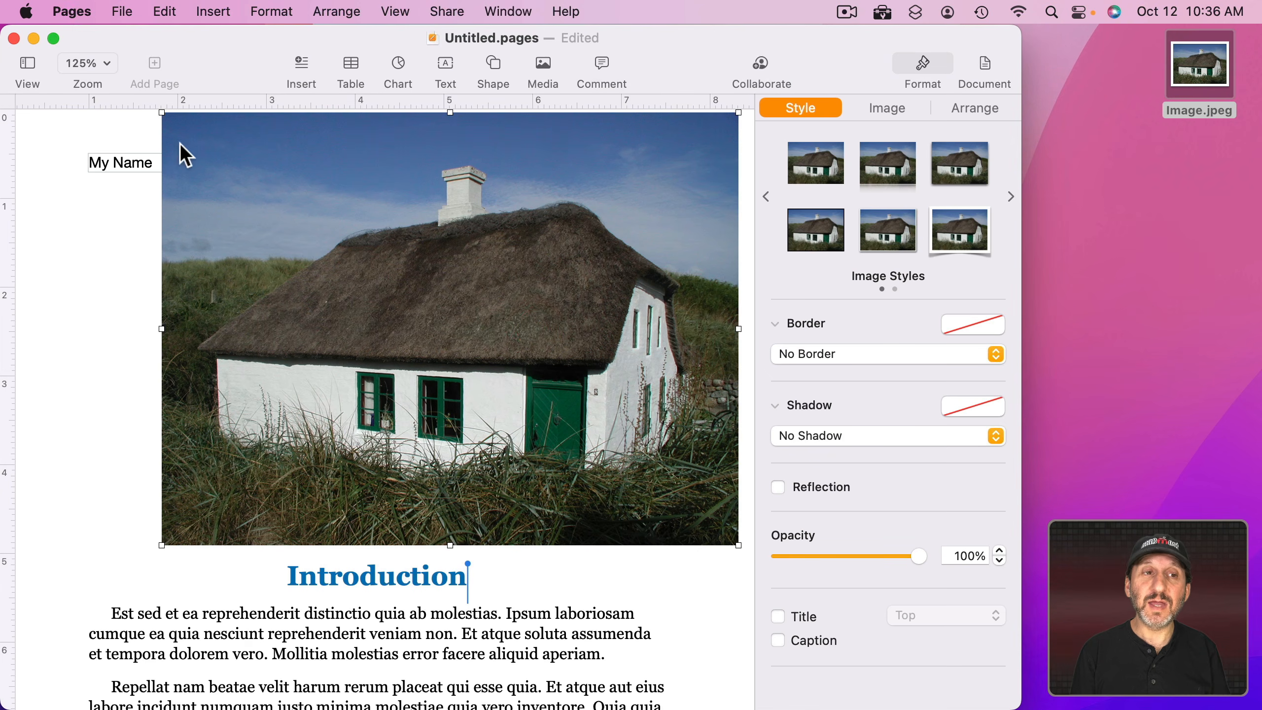
# Shrink the house image to about 3.2 in wide and place it against the right margin beside the second and third paragraphs.
pyautogui.moveTo(162, 113); pyautogui.dragTo(466, 318)
pyautogui.moveTo(685, 436); pyautogui.dragTo(584, 357)
pyautogui.moveTo(503, 350); pyautogui.dragTo(505, 446)
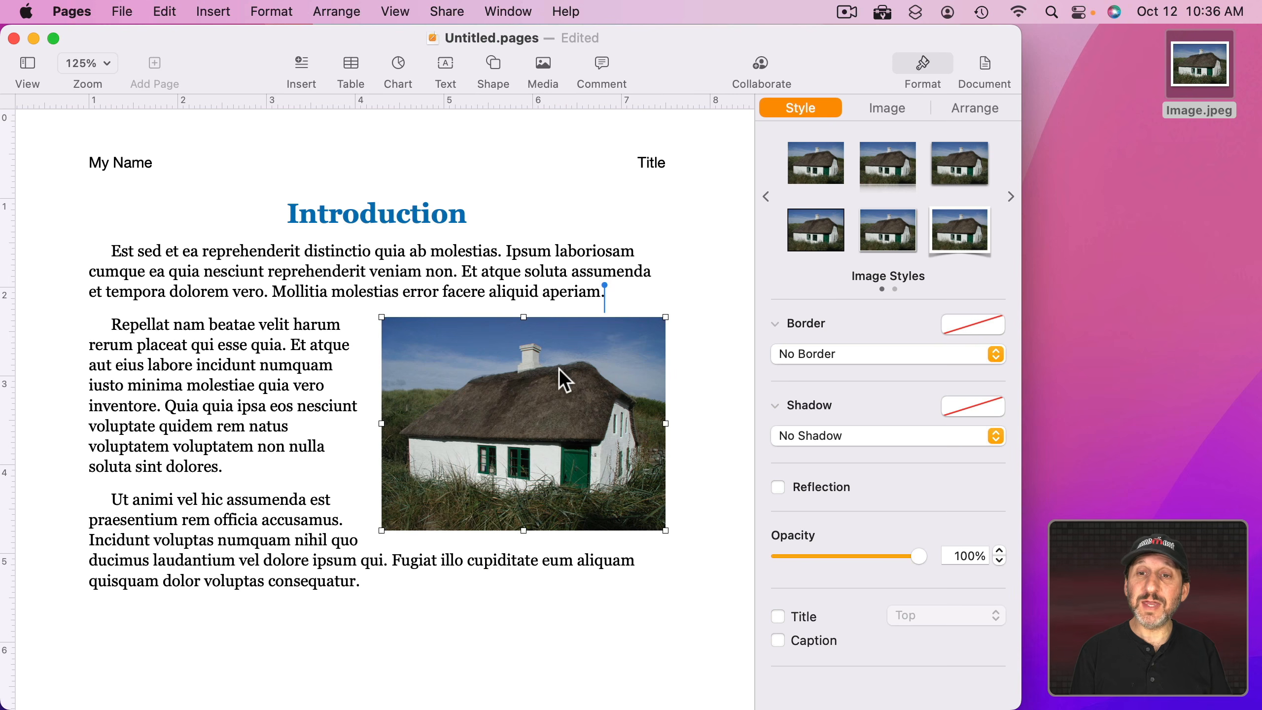
# Apply the drop shadow image style to the house image.
pyautogui.click(967, 172)
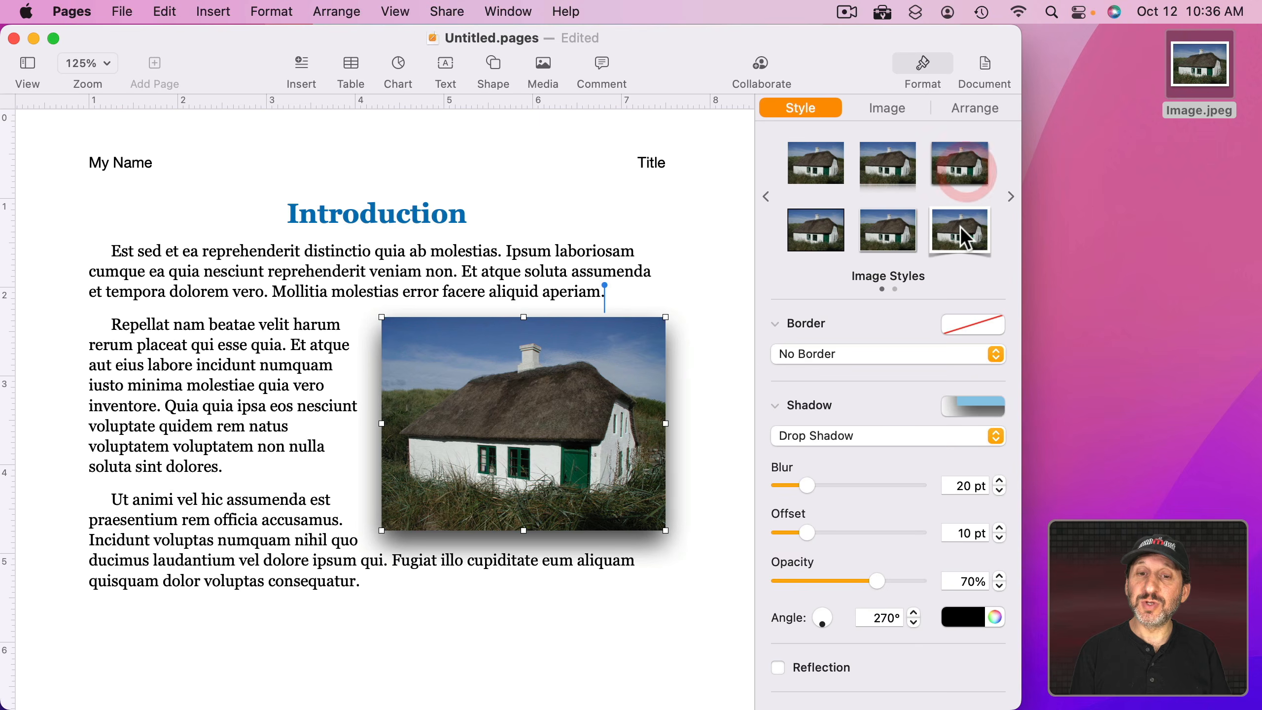
# Apply the image style with a thin white line border and a small drop shadow to the house image.
pyautogui.click(960, 226)
pyautogui.click(901, 225)
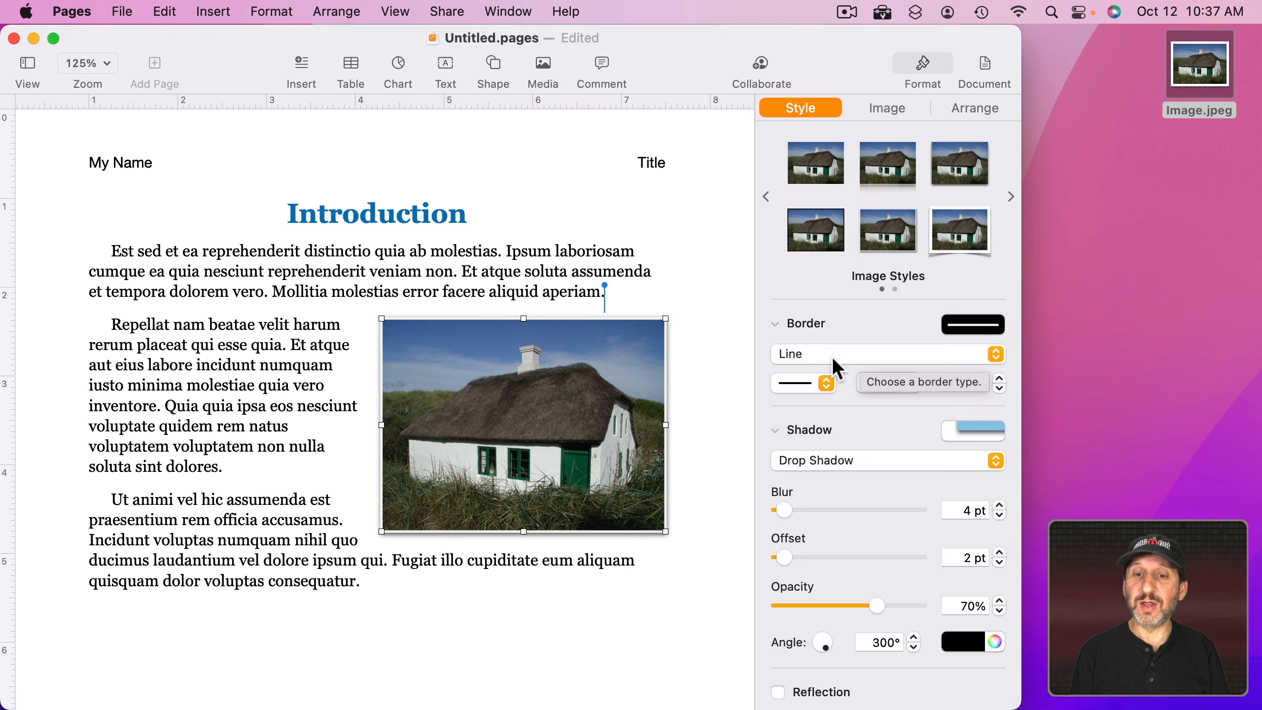
pyautogui.click(811, 383)
pyautogui.click(1002, 380)
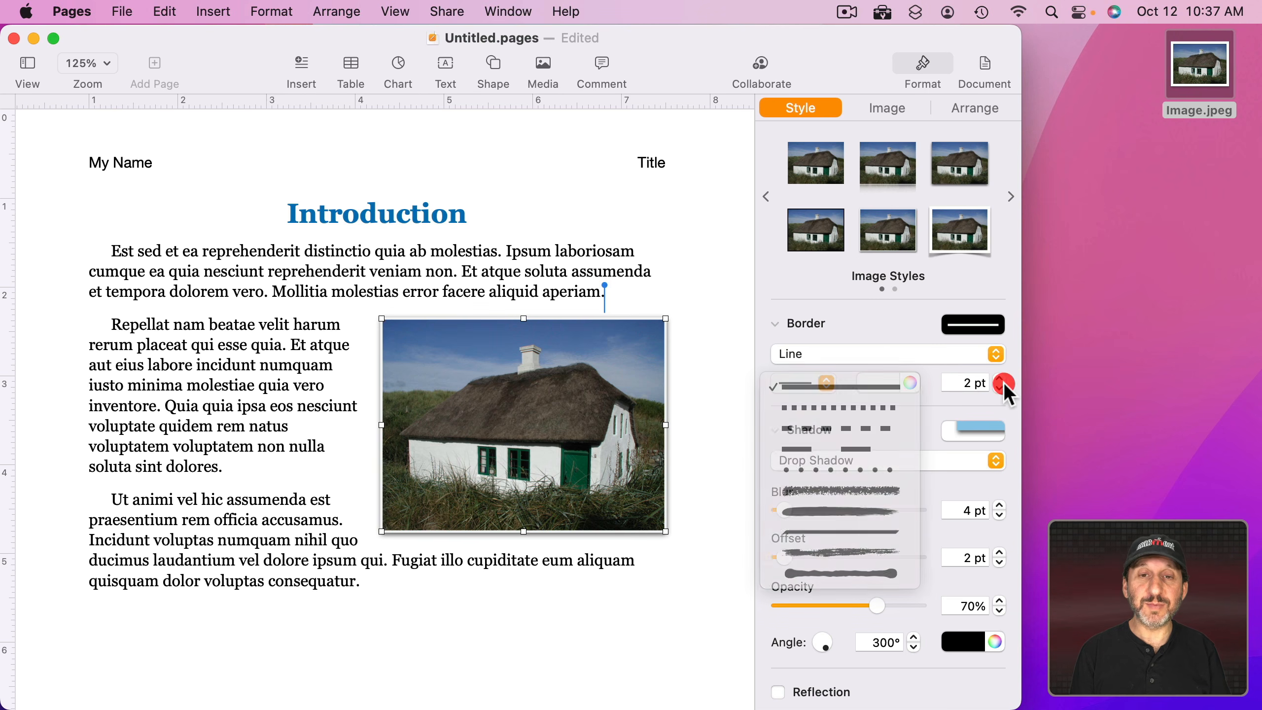
pyautogui.click(404, 291)
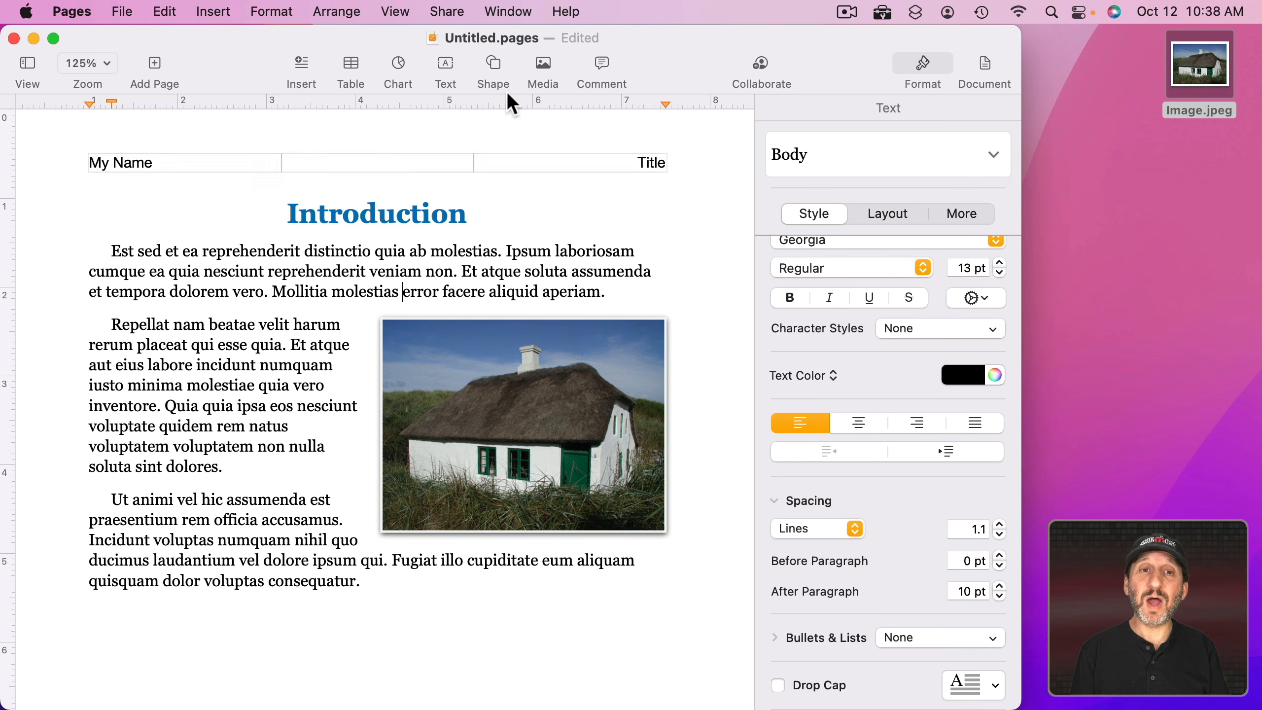
pyautogui.click(493, 59)
pyautogui.click(348, 62)
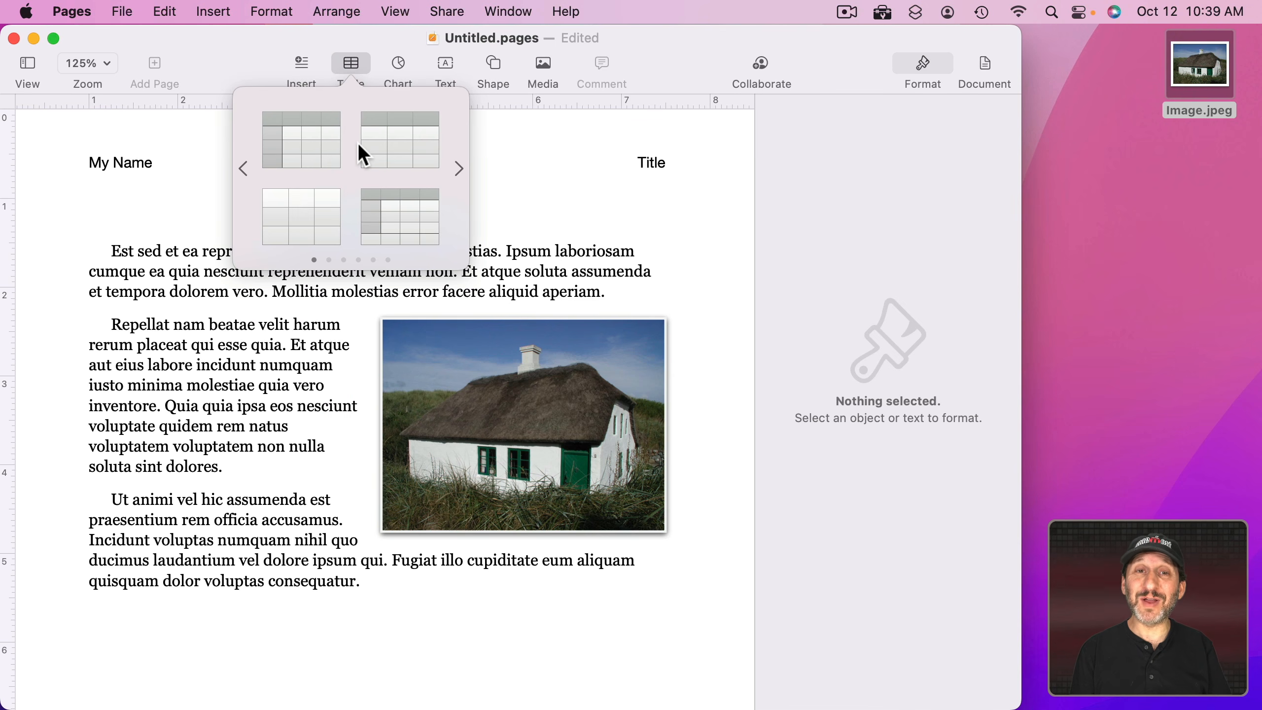
pyautogui.click(396, 67)
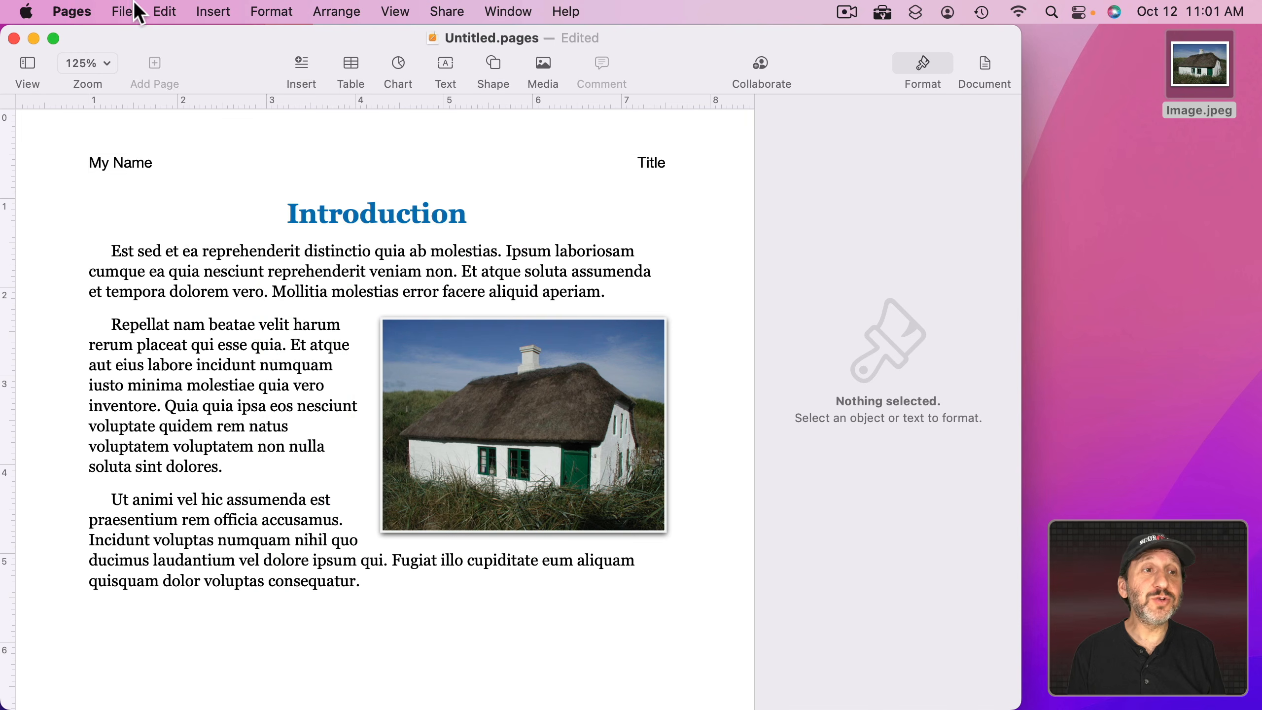
# Preview the document in the print settings and close them without printing.
pyautogui.click(121, 11)
pyautogui.click(177, 506)
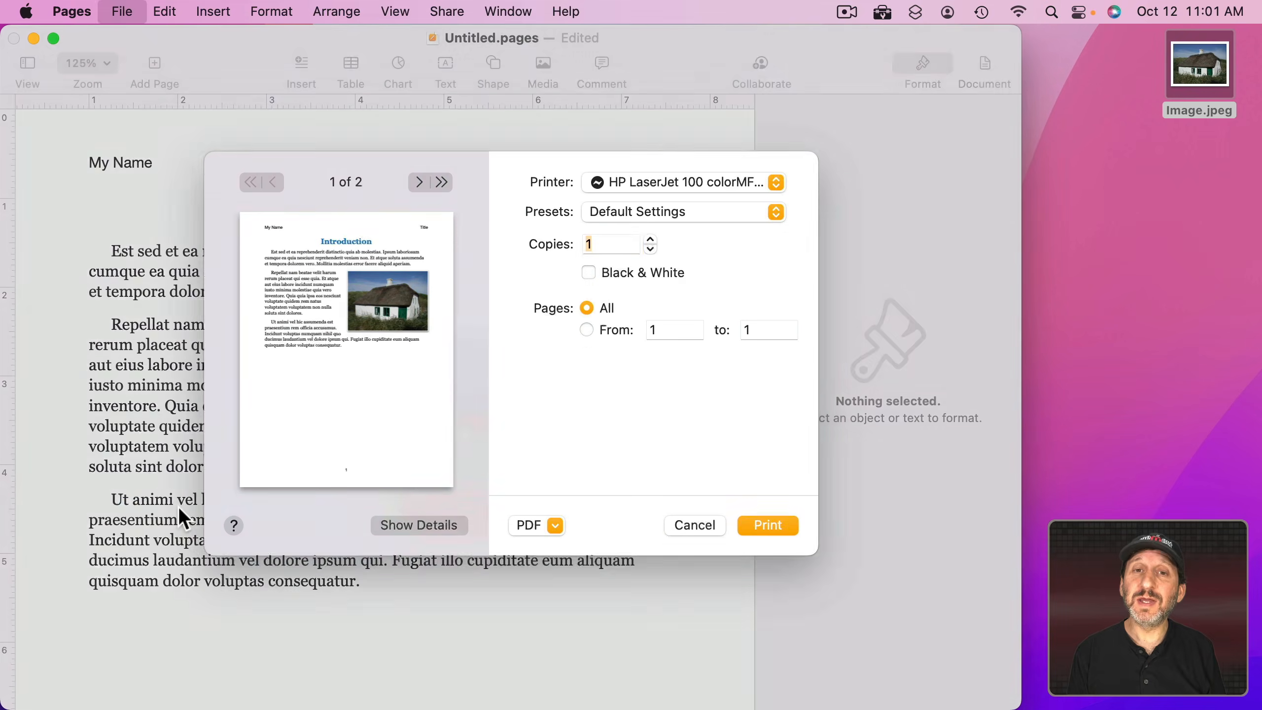
pyautogui.click(695, 539)
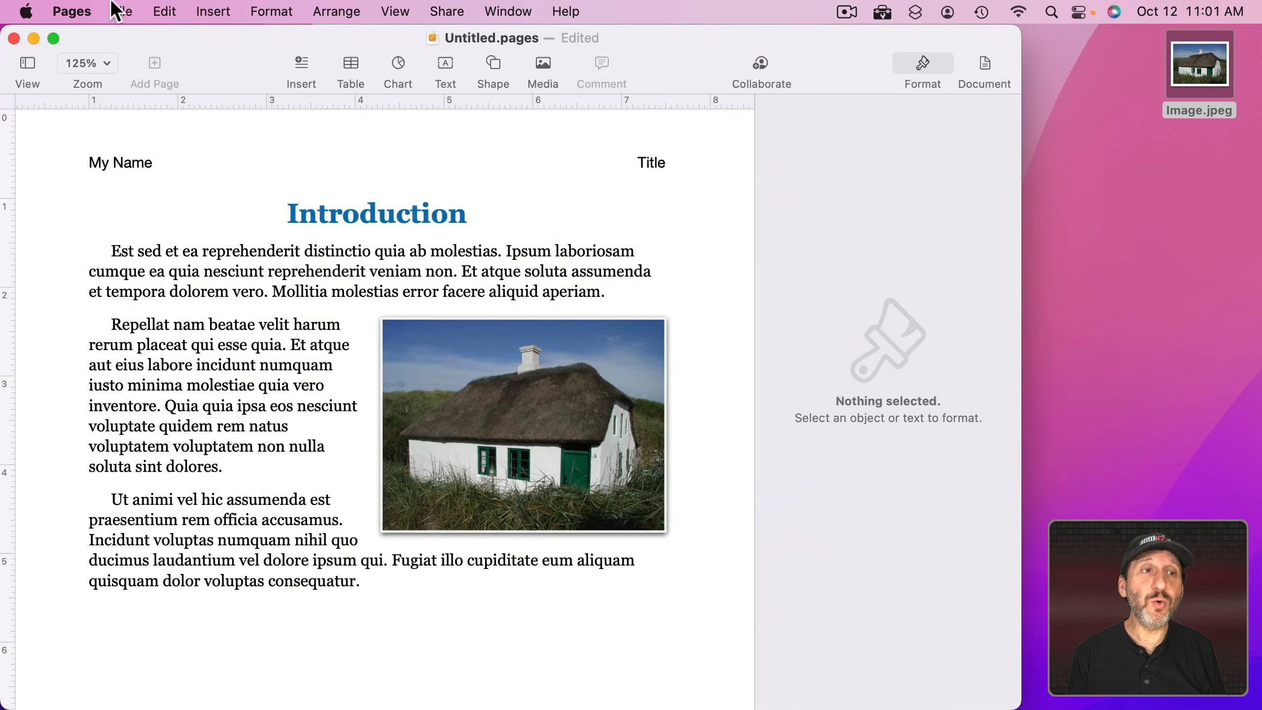
# Open the export settings for the document with PDF as the format.
pyautogui.click(122, 11)
pyautogui.moveTo(164, 246)
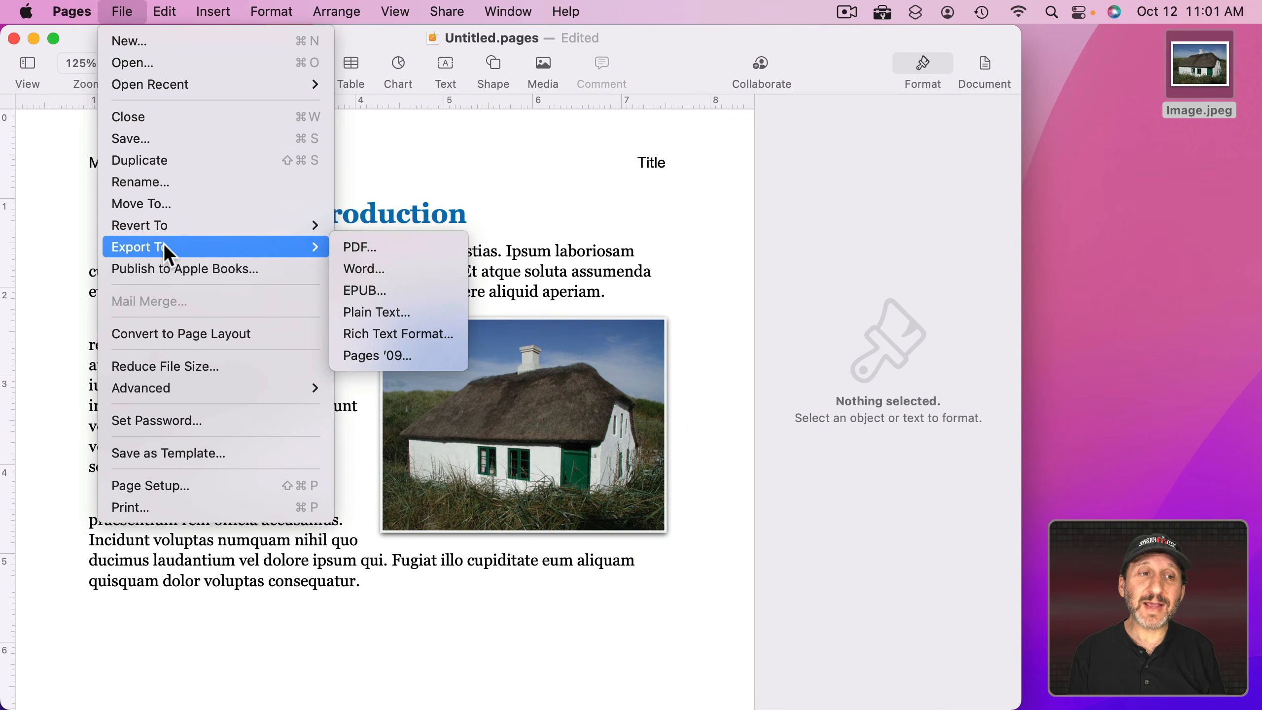
pyautogui.click(363, 245)
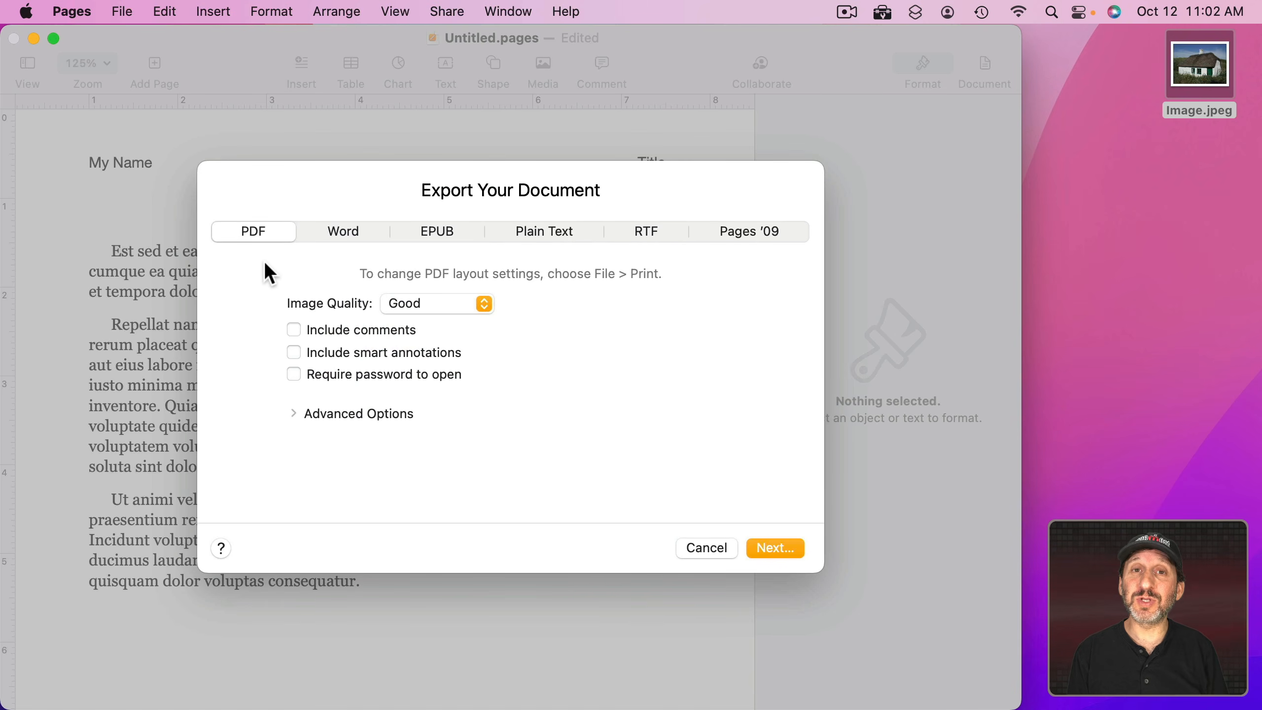